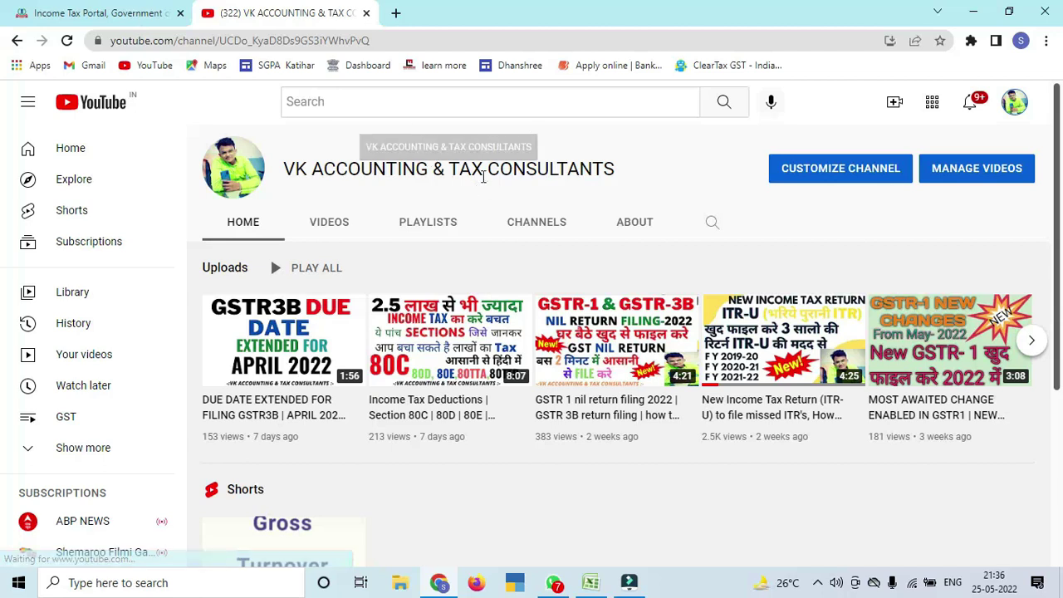
- In a new tab, search Google for 'udyam registration' using the UDHYA suggestion
left_click(398, 13)
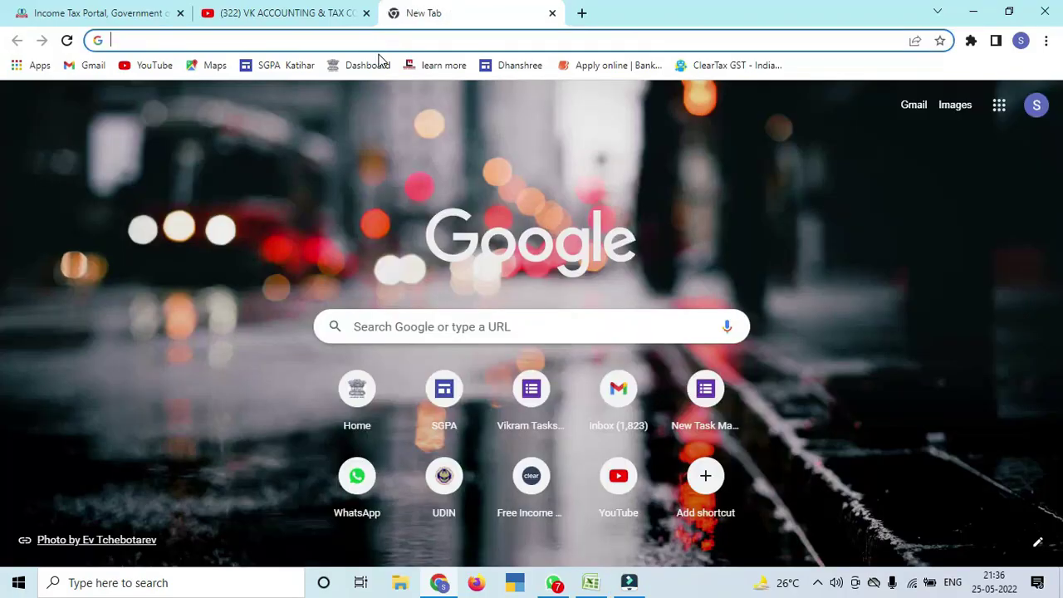
type("UDHYA")
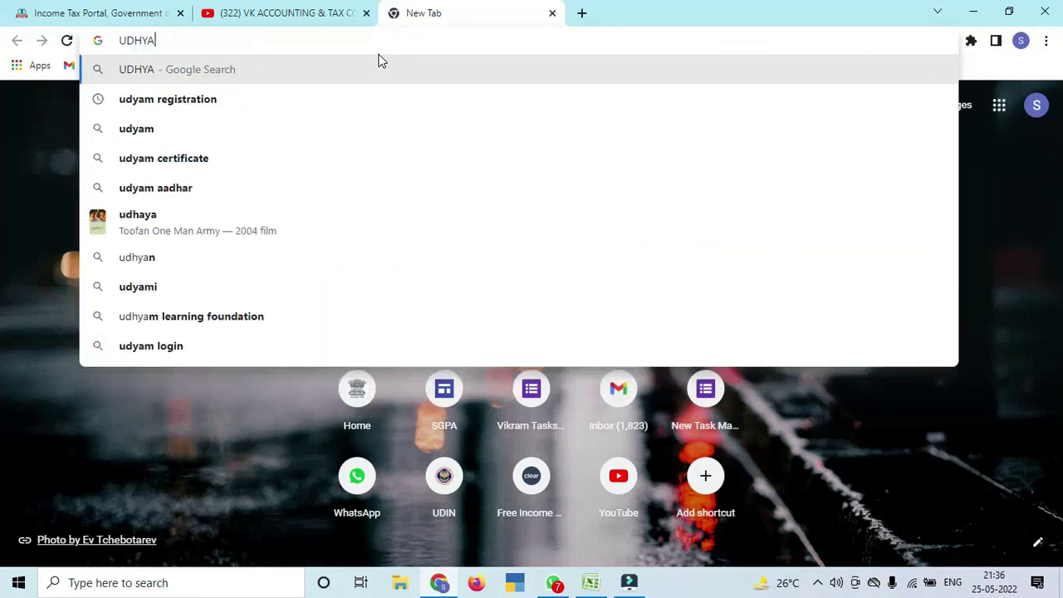
key("Down")
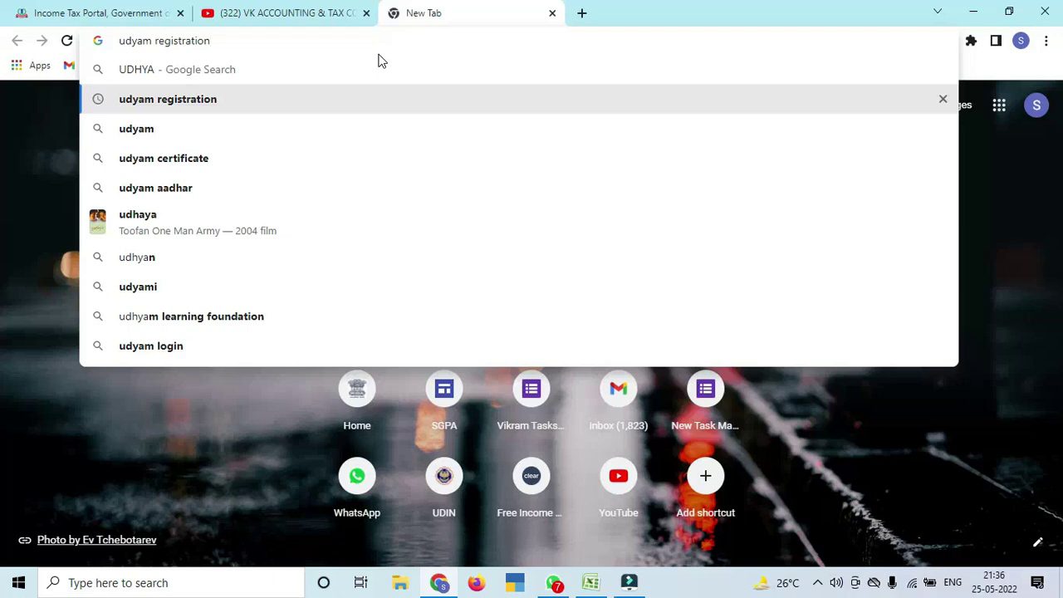
key("Return")
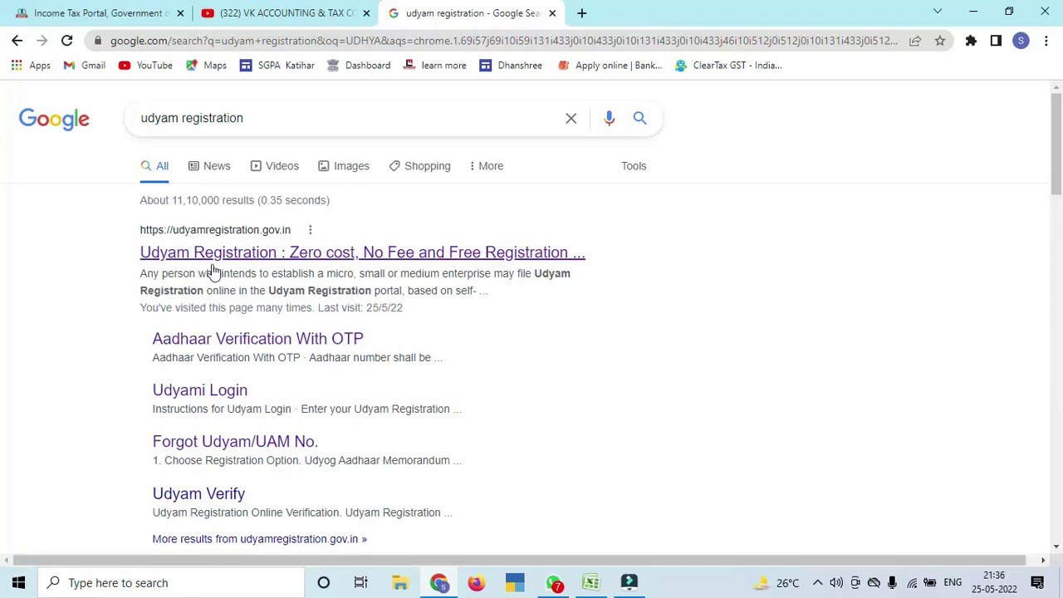
scroll(208, 360, "down", 6)
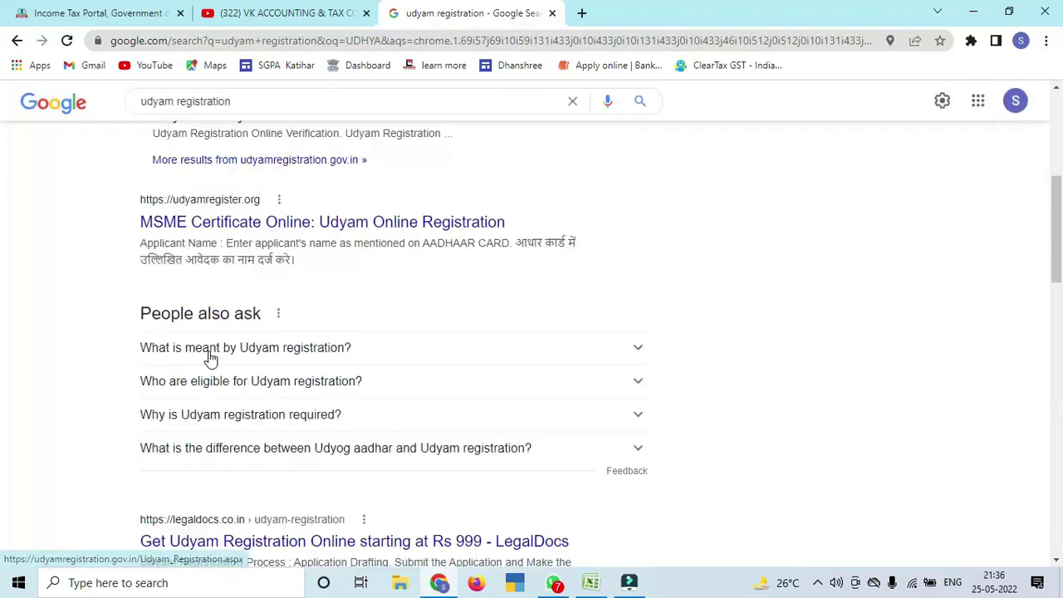
scroll(212, 299, "up", 1)
scroll(225, 408, "down", 4)
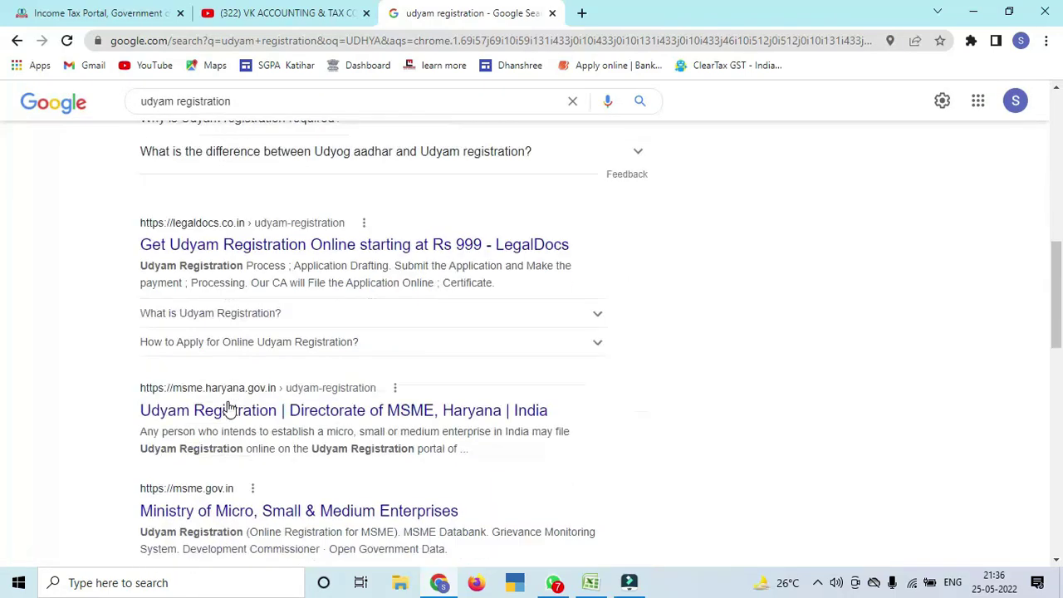
scroll(158, 250, "up", 9)
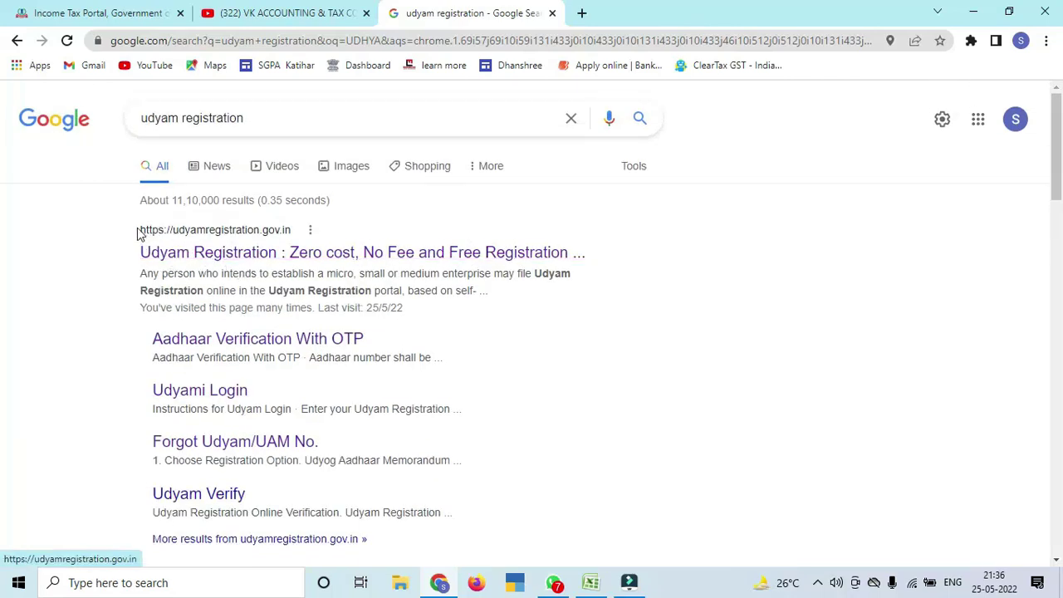
- Open the udyamregistration.gov.in result and choose 'For New Entrepreneurs who are not Registered yet as MSME'
left_click(236, 258)
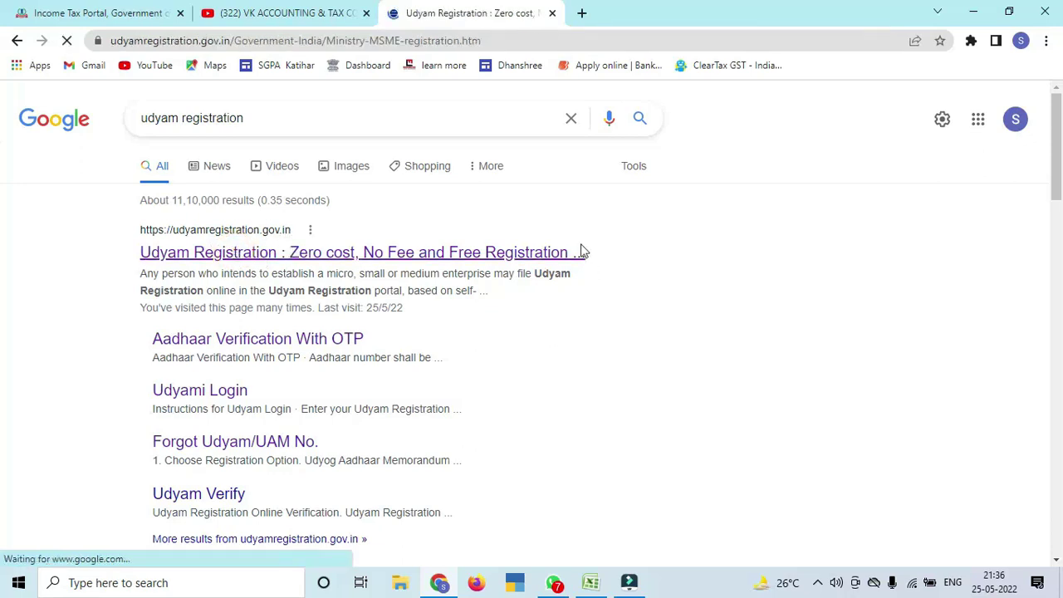
scroll(375, 374, "down", 4)
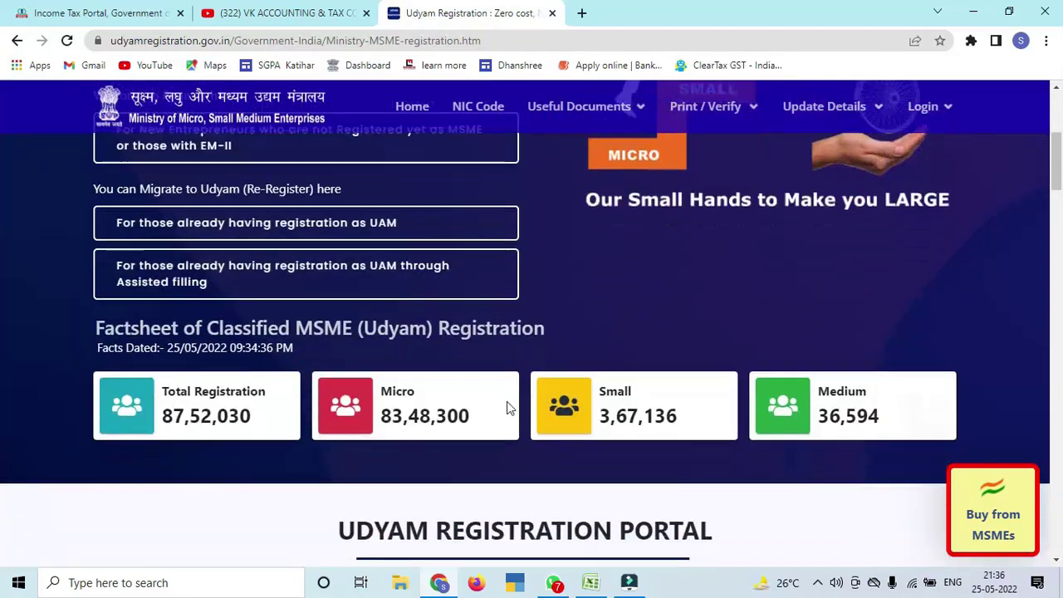
scroll(501, 380, "up", 5)
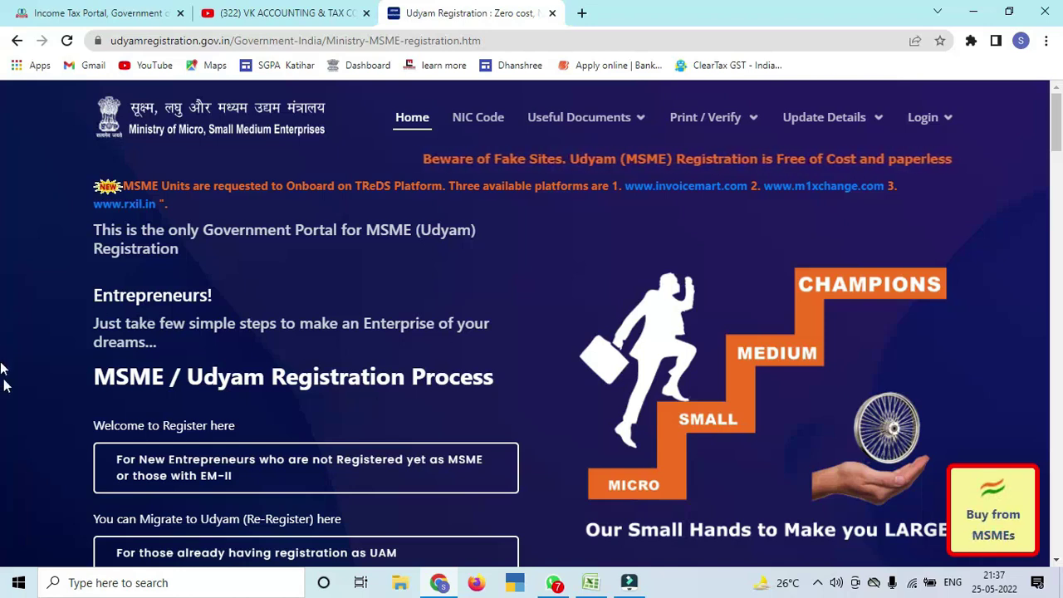
scroll(4, 378, "down", 1)
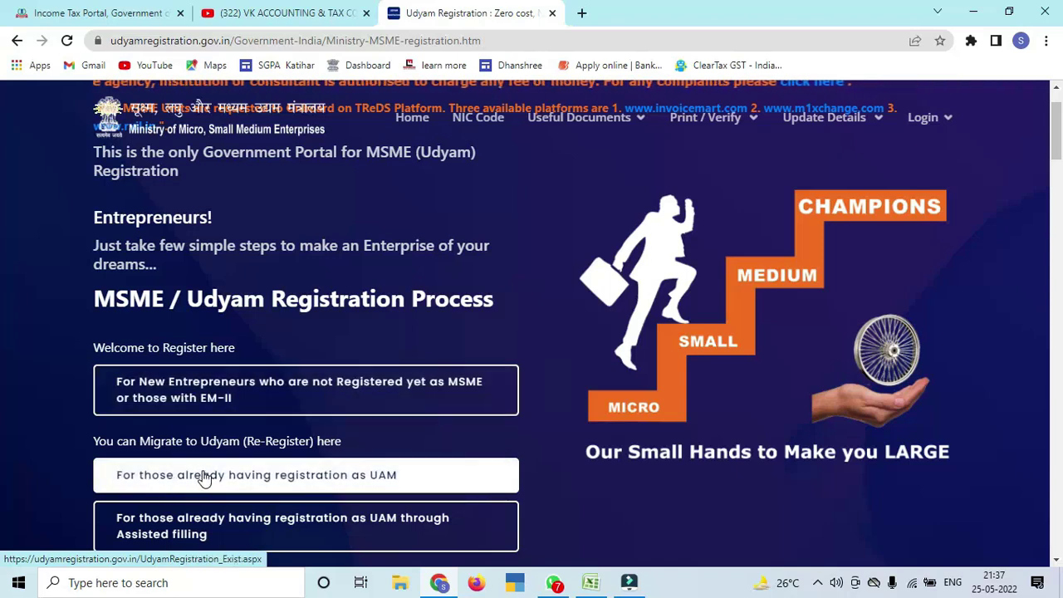
left_click(193, 476)
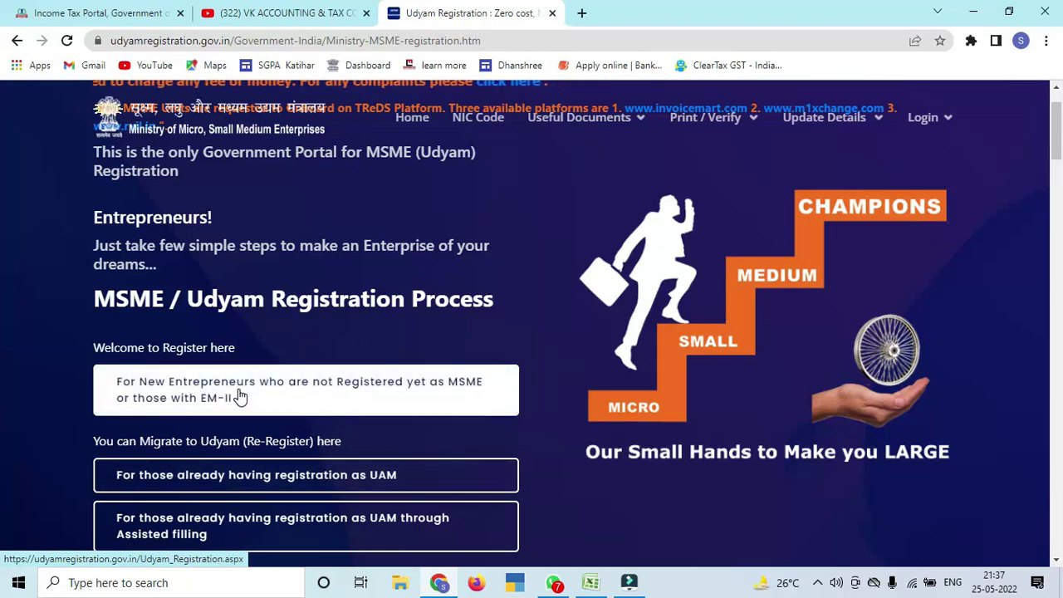
left_click(240, 397)
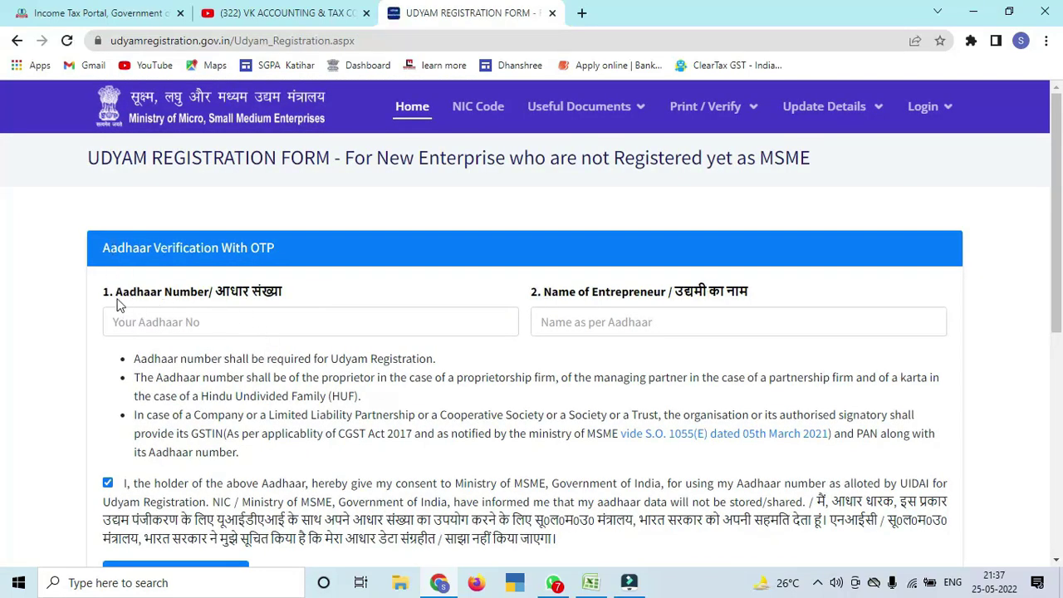
- Enter the applicant's Aadhaar number and name, then request an OTP
left_click_drag(110, 292, 217, 301)
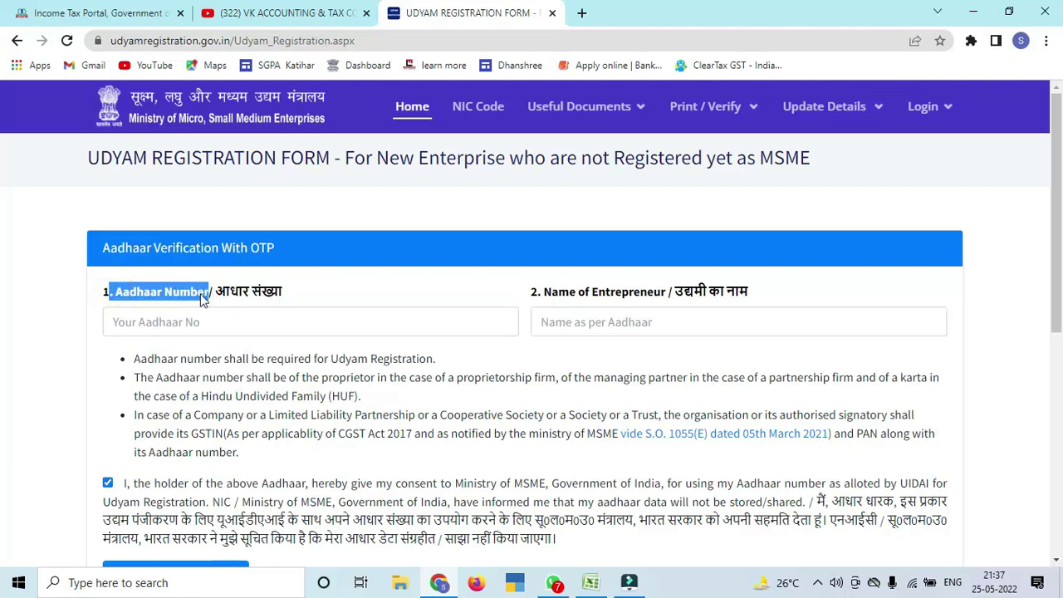
left_click(163, 323)
key("Tab")
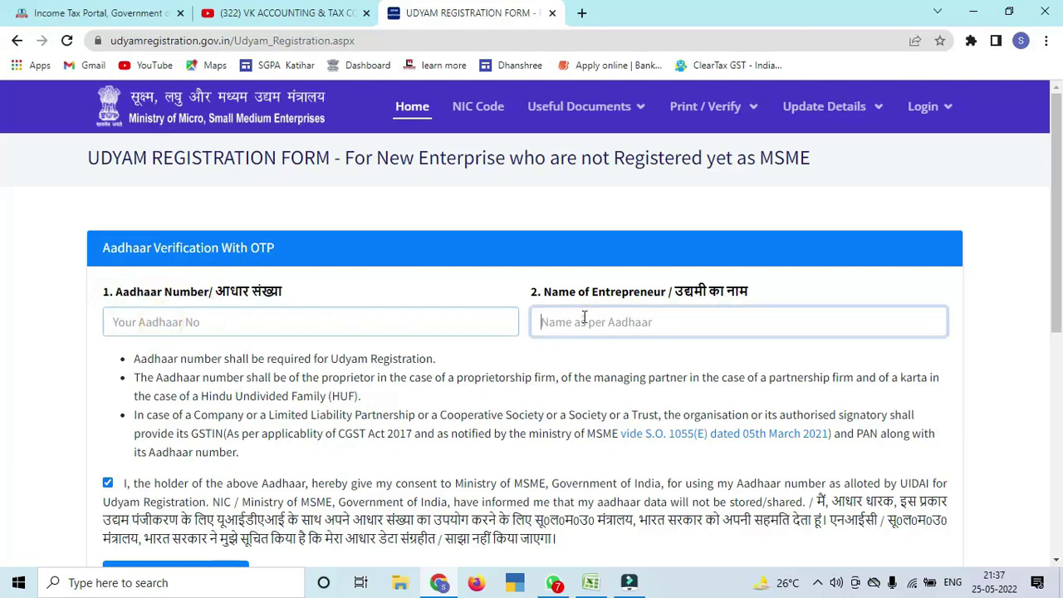
left_click(145, 327)
key("alt+Tab")
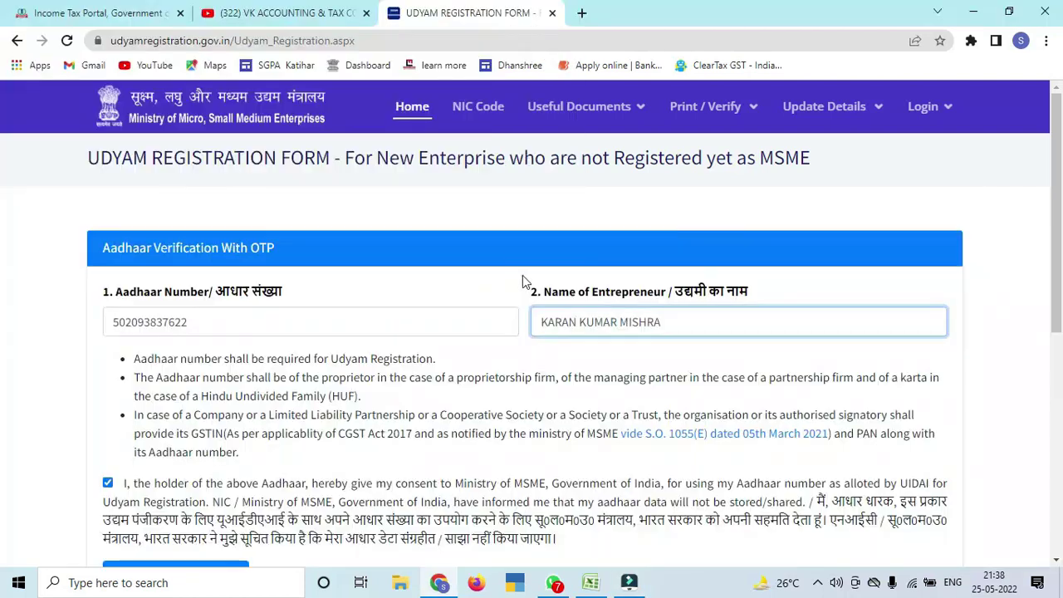
left_click(522, 275)
scroll(548, 357, "down", 3)
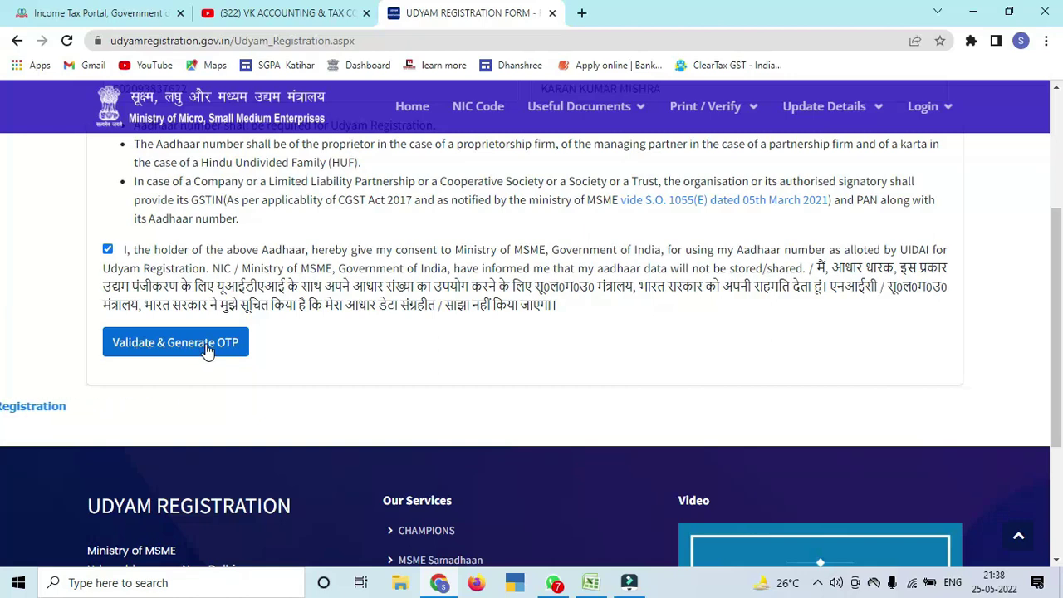
left_click(206, 350)
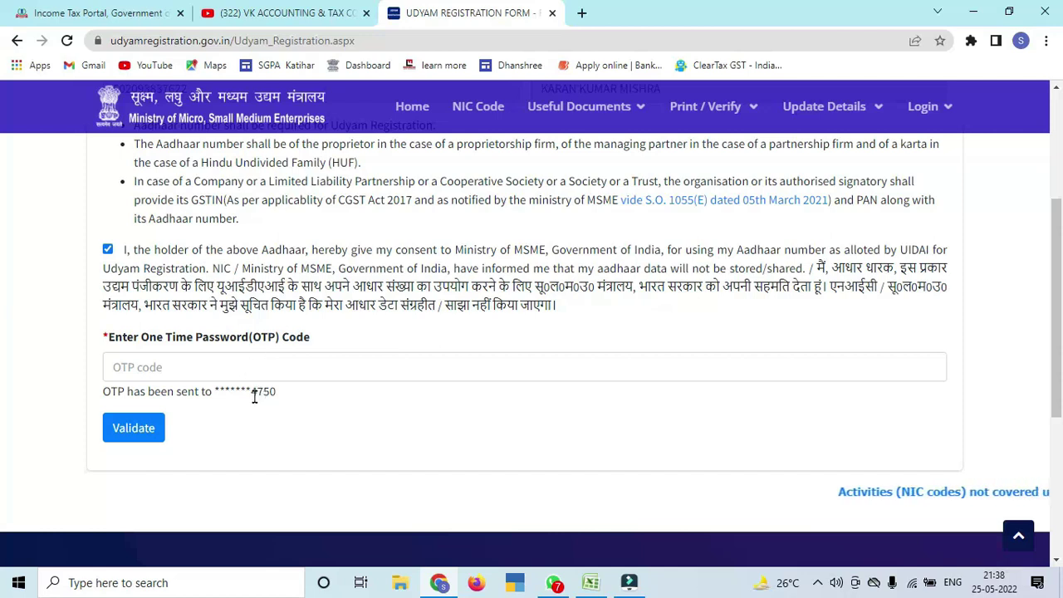
- Enter the received OTP and validate it to verify the Aadhaar
left_click_drag(252, 391, 280, 397)
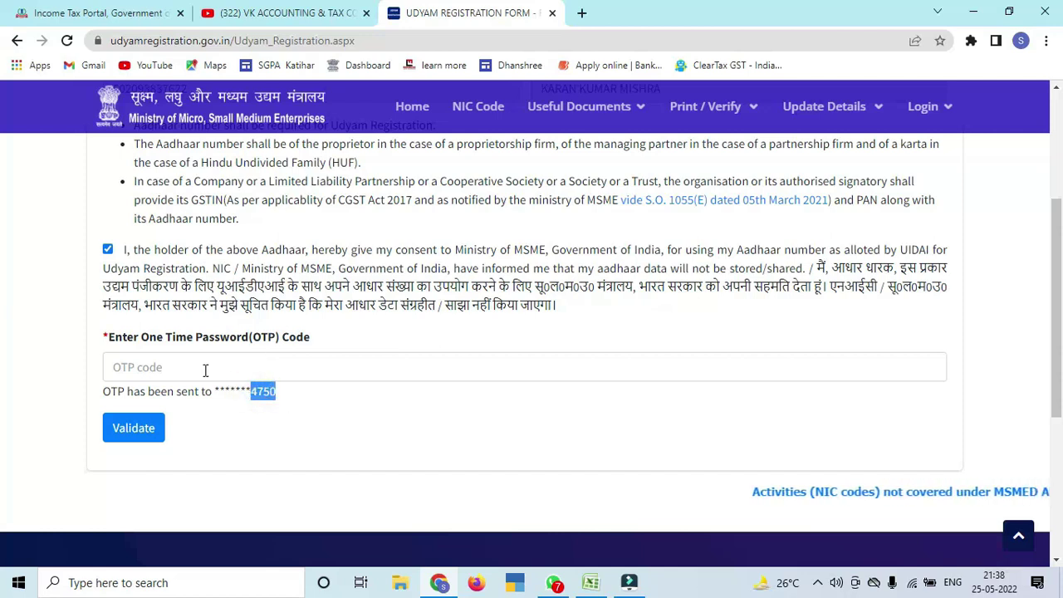
left_click(175, 368)
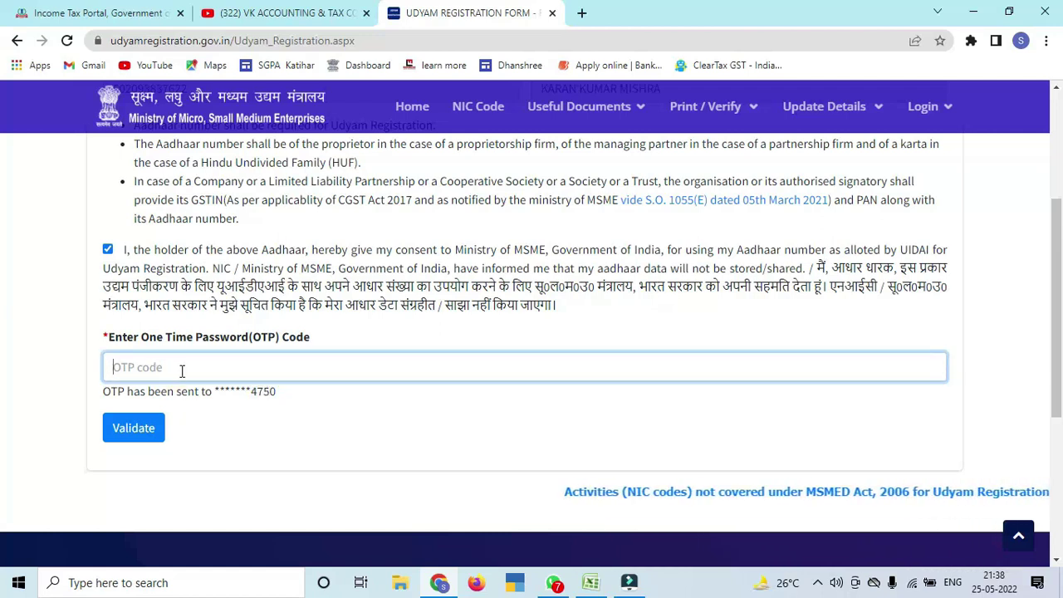
double_click(166, 368)
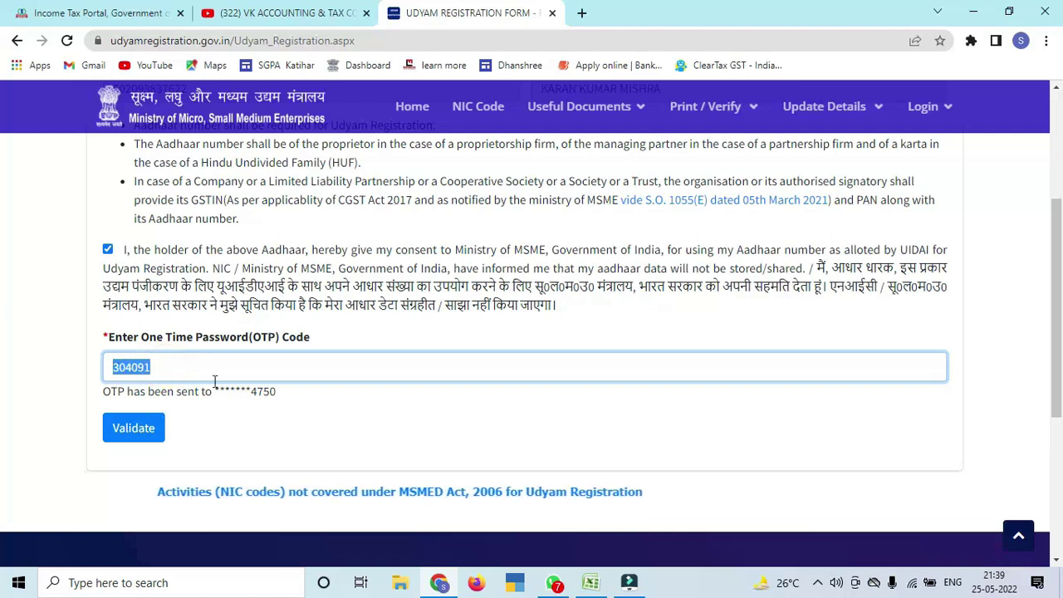
double_click(256, 391)
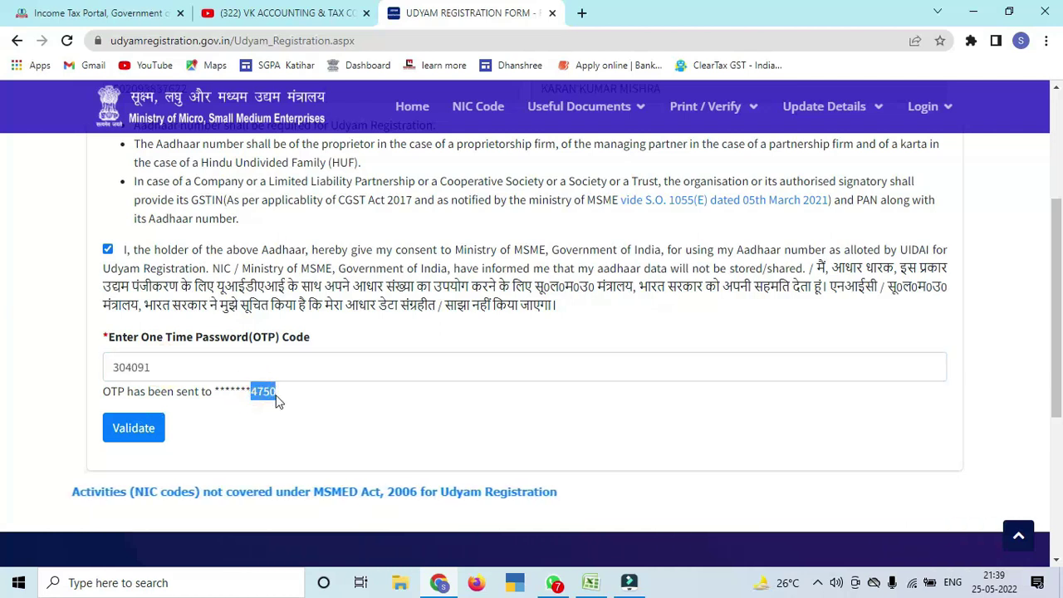
left_click(126, 427)
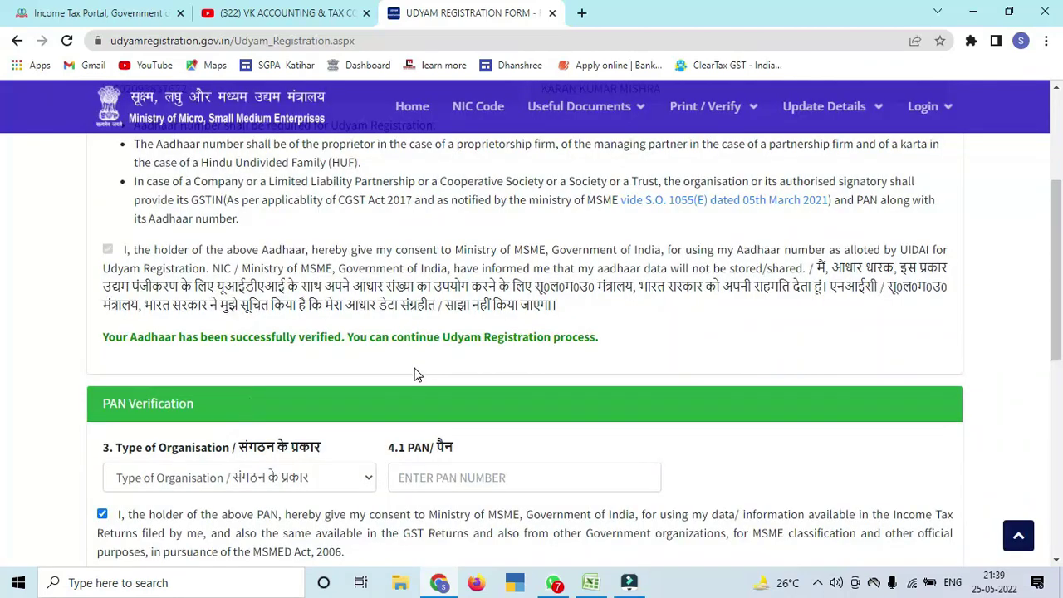
- Set the type of organisation to Proprietary
scroll(419, 374, "down", 3)
scroll(163, 388, "up", 2)
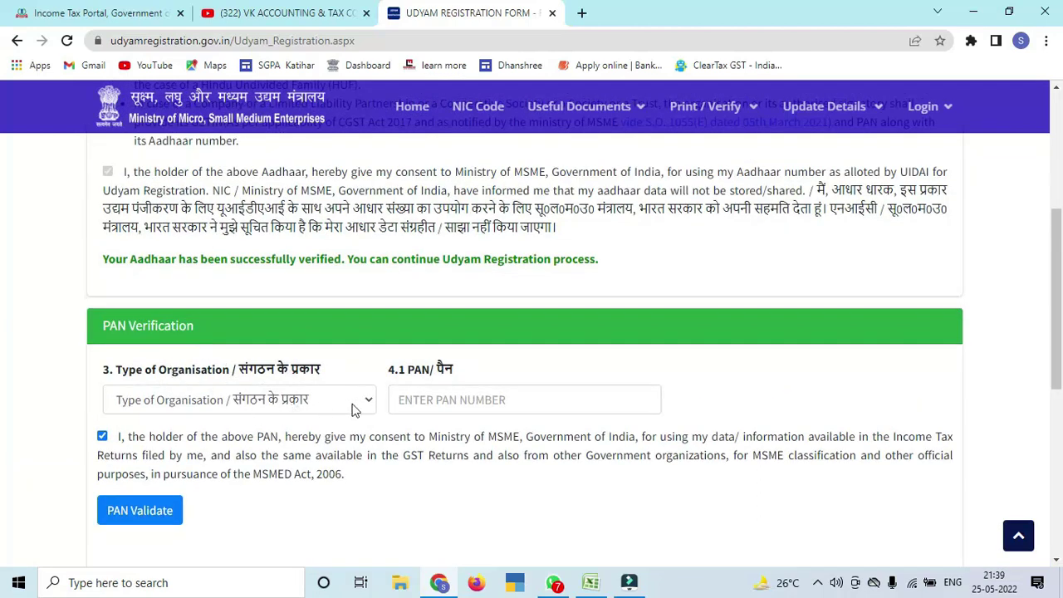
left_click(437, 396)
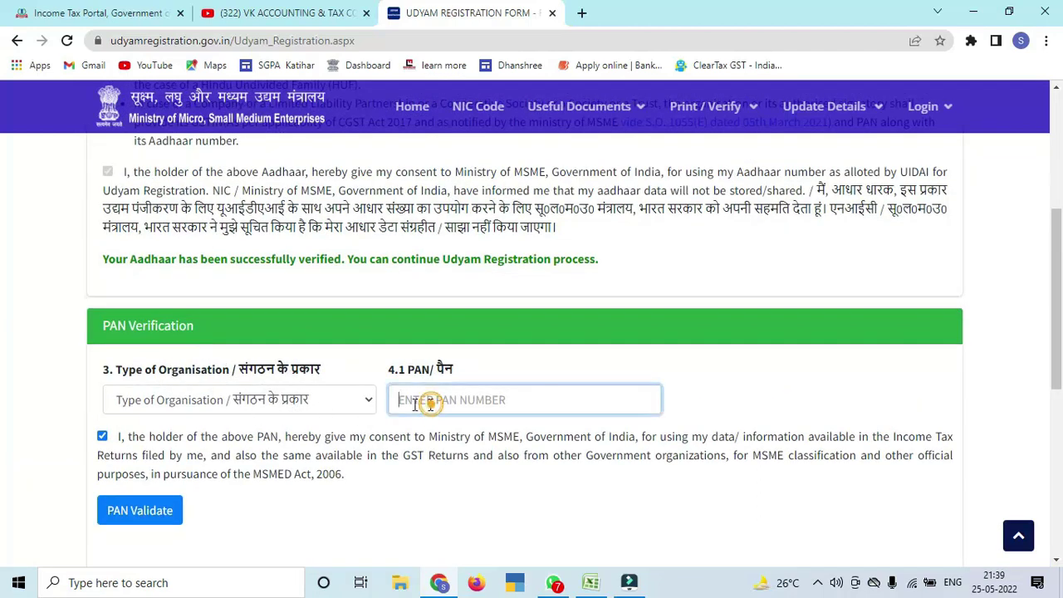
left_click(196, 401)
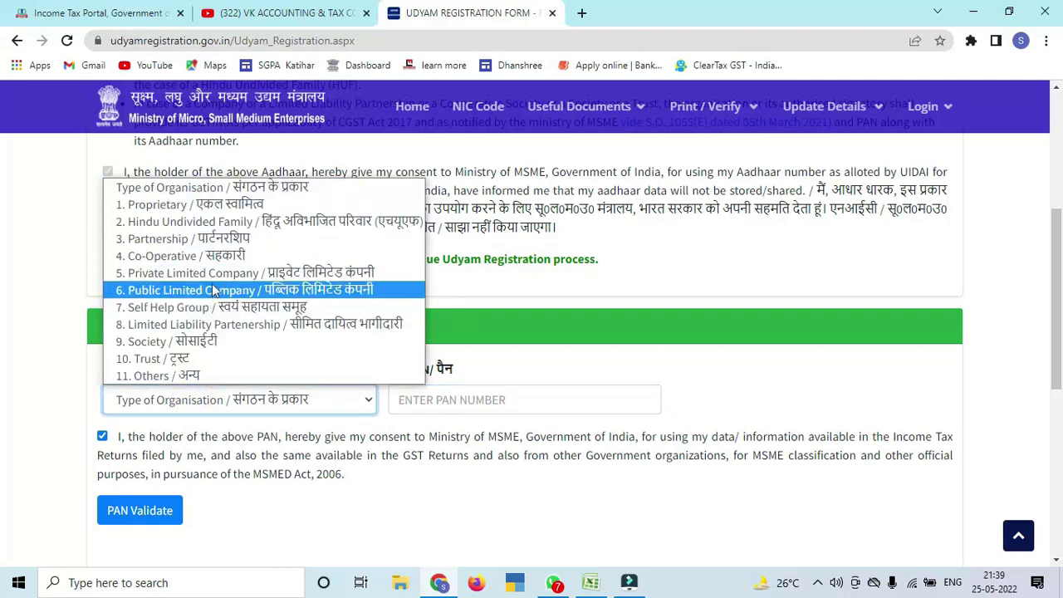
left_click(223, 208)
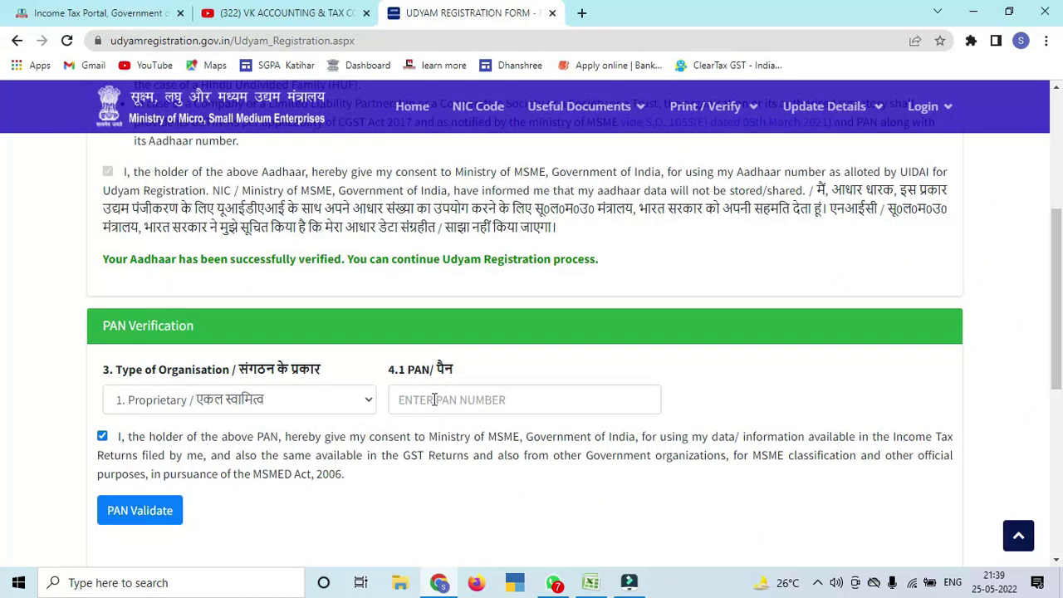
- Paste the PAN number, validate it and continue past the verified PAN details
left_click(433, 399)
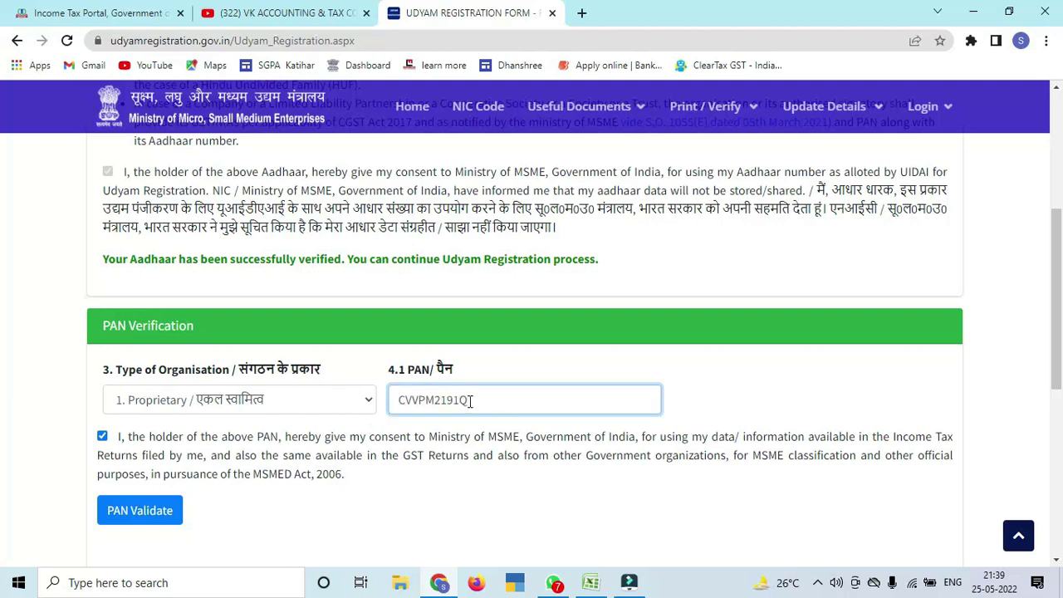
double_click(472, 400)
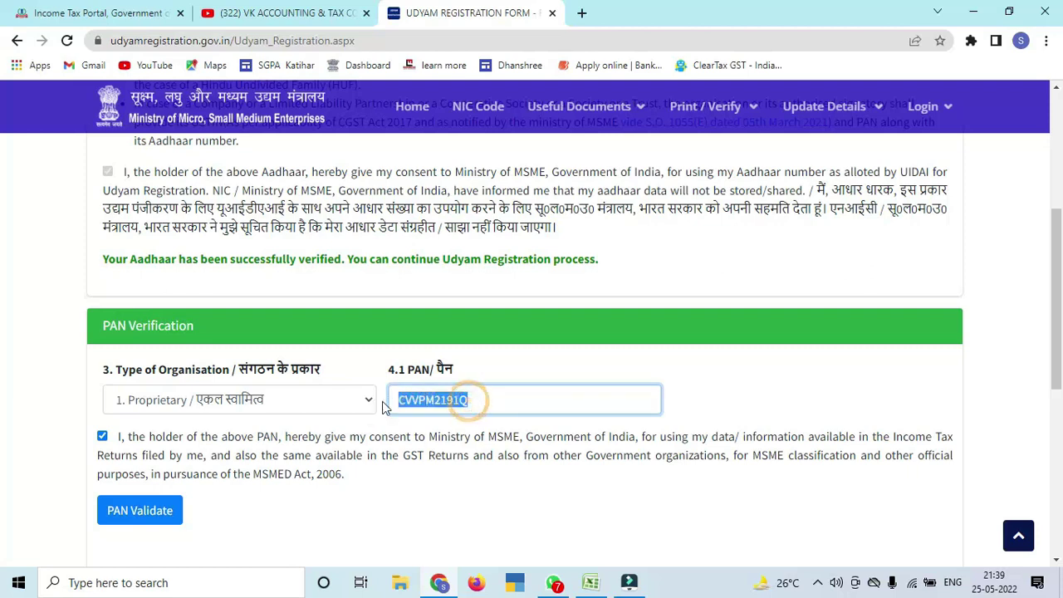
left_click(128, 516)
scroll(195, 423, "down", 4)
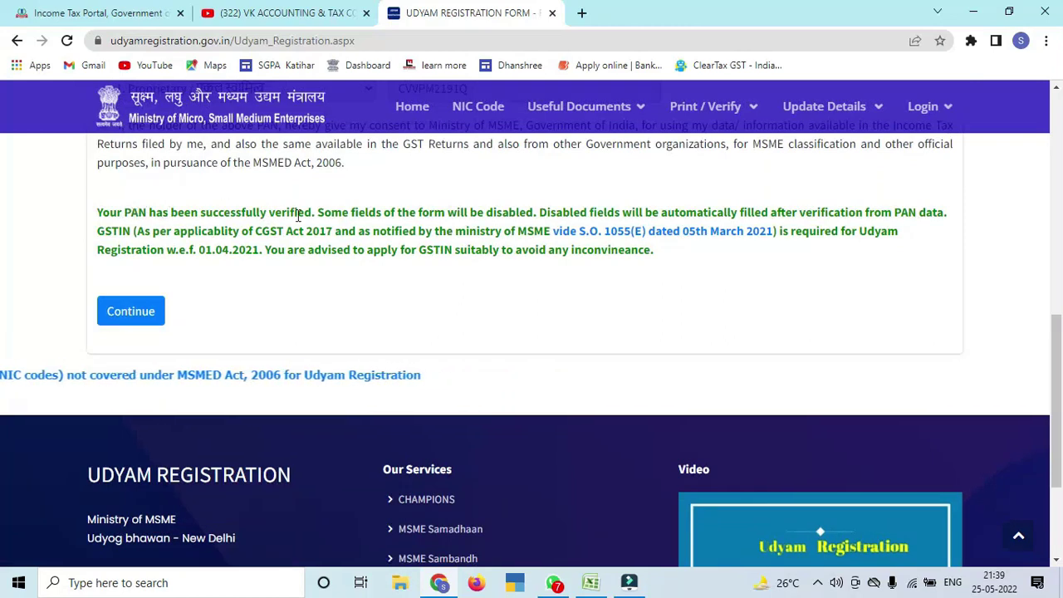
left_click(135, 318)
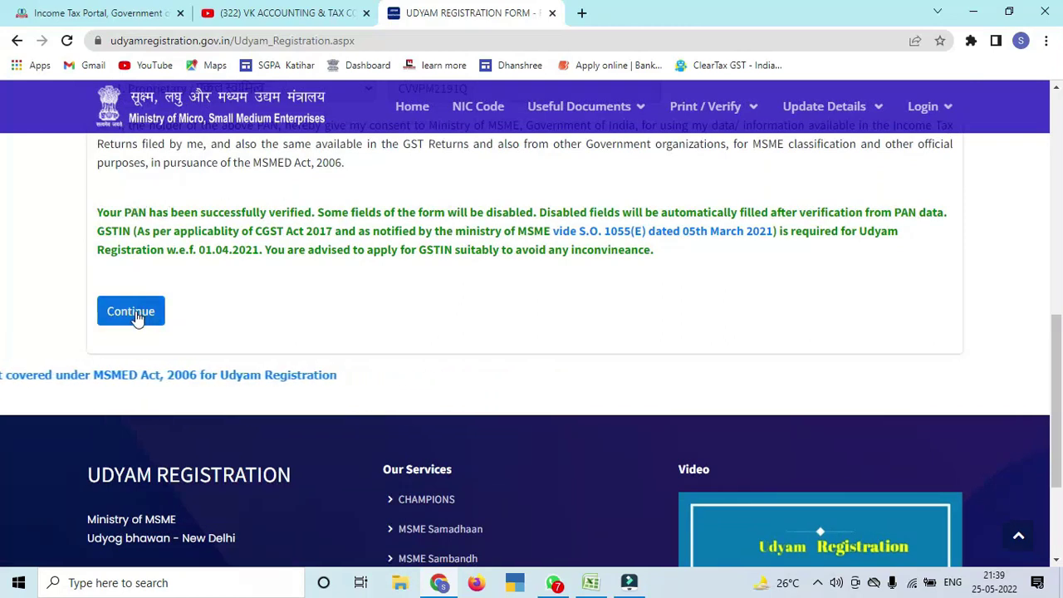
scroll(460, 322, "up", 1)
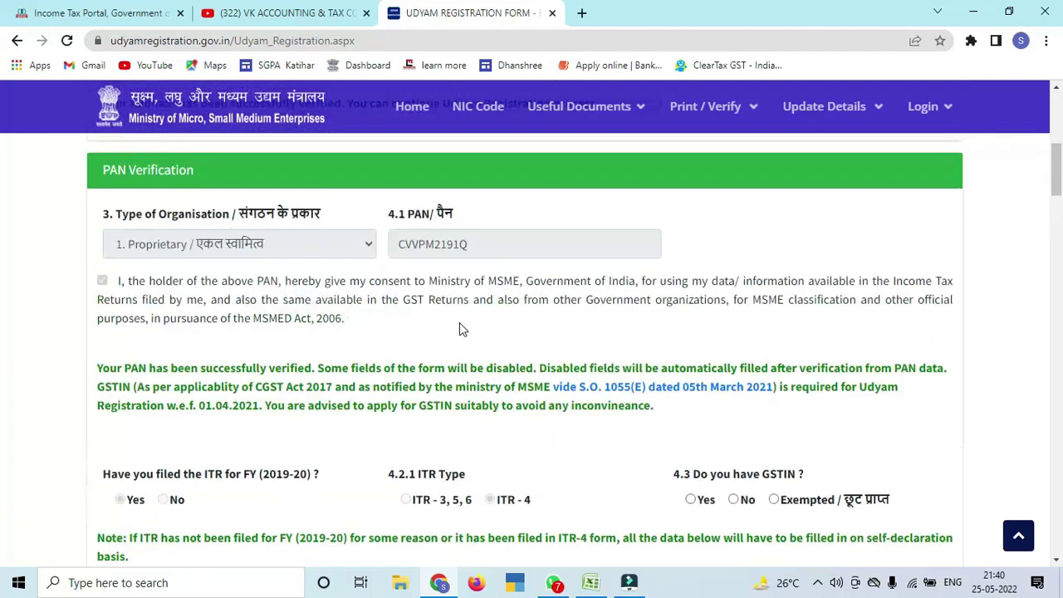
scroll(467, 341, "down", 1)
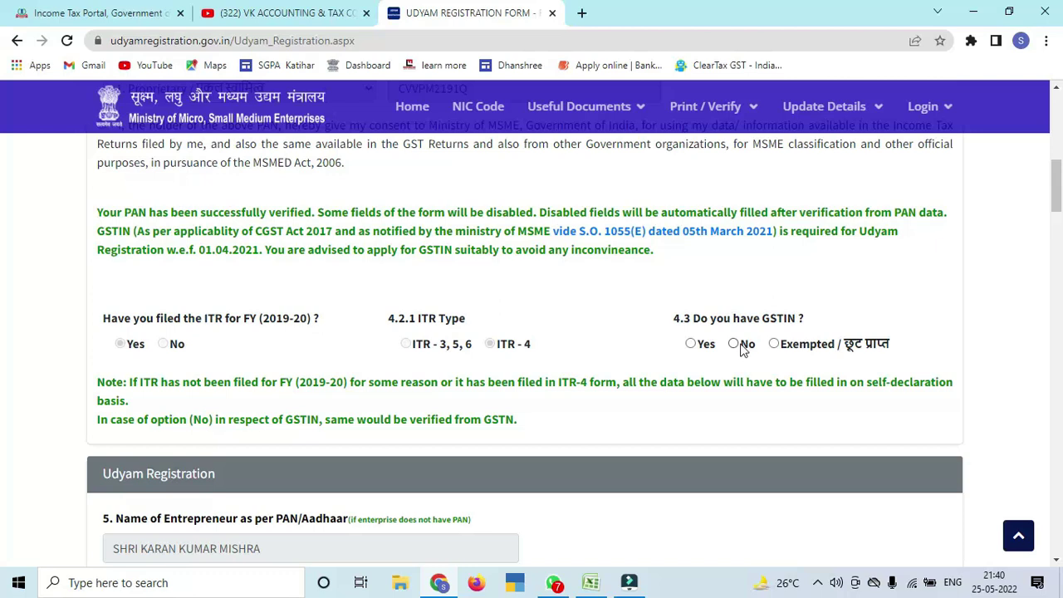
- Answer No for GSTIN and autofill the entrepreneur's mobile number and email
left_click(739, 345)
scroll(531, 308, "down", 3)
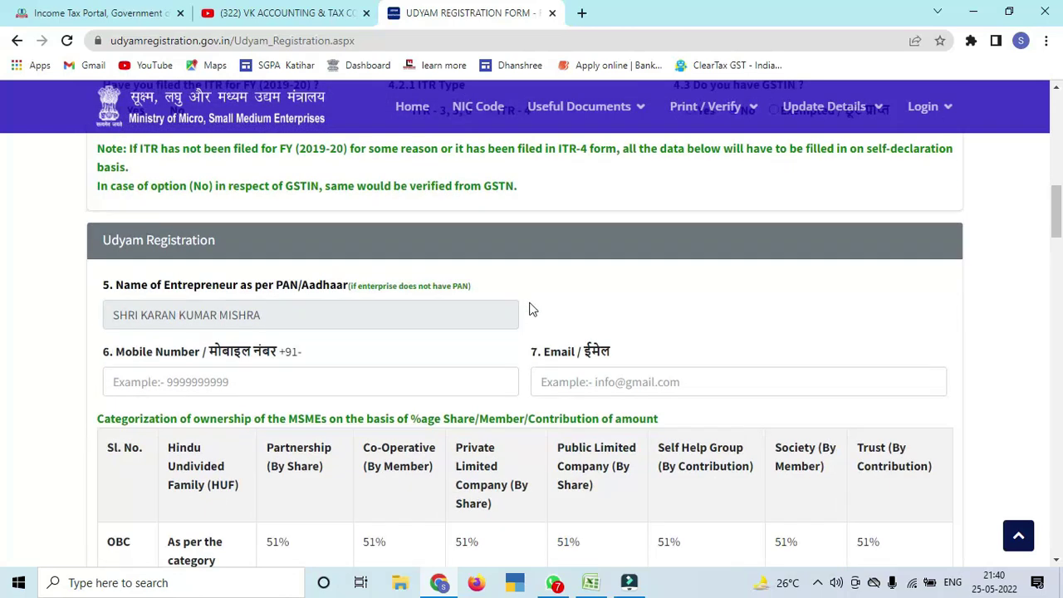
scroll(473, 327, "down", 2)
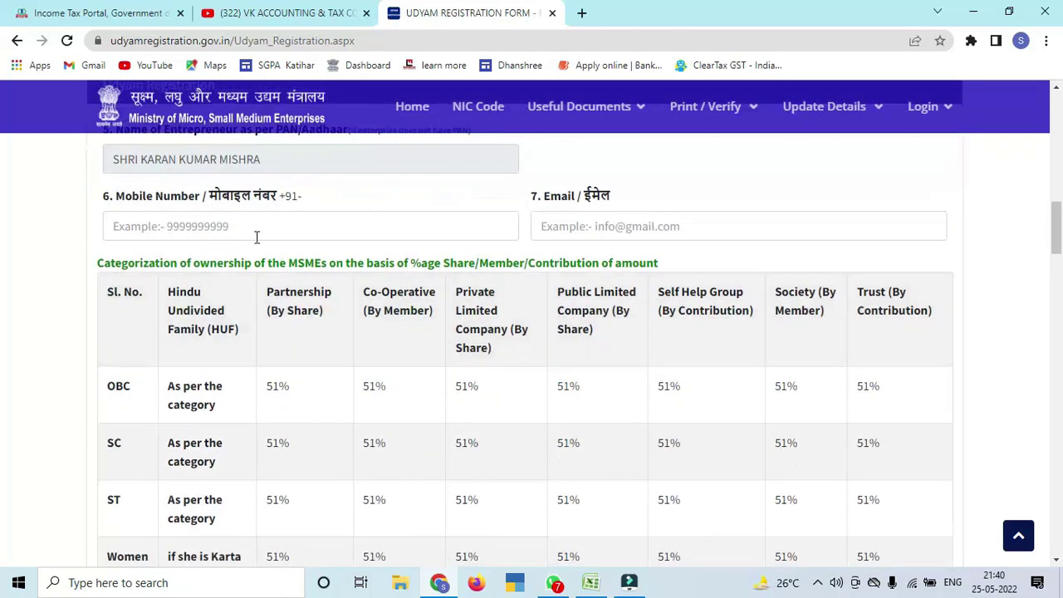
left_click(541, 178)
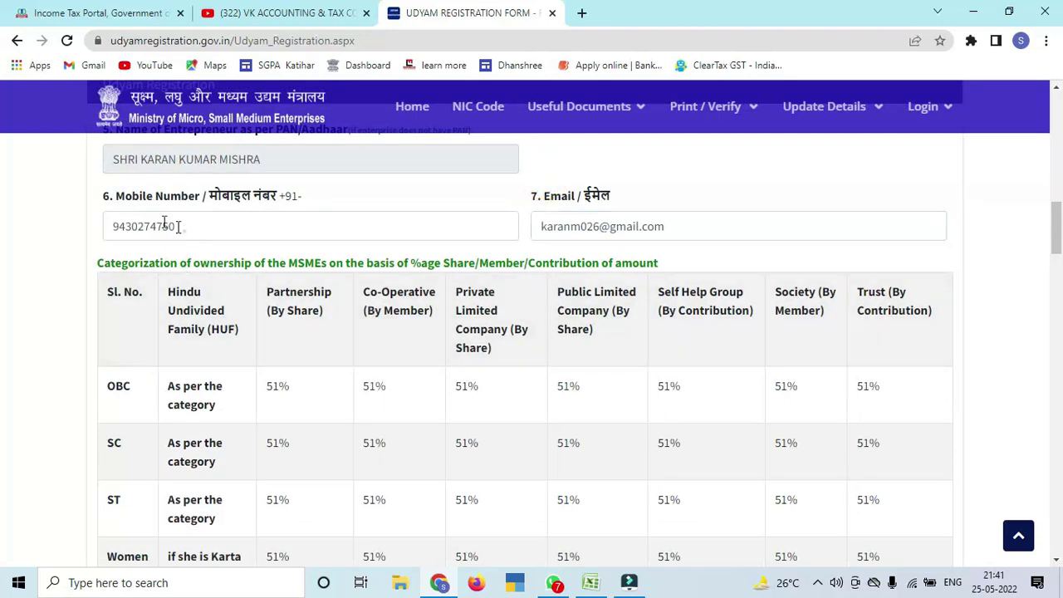
double_click(177, 226)
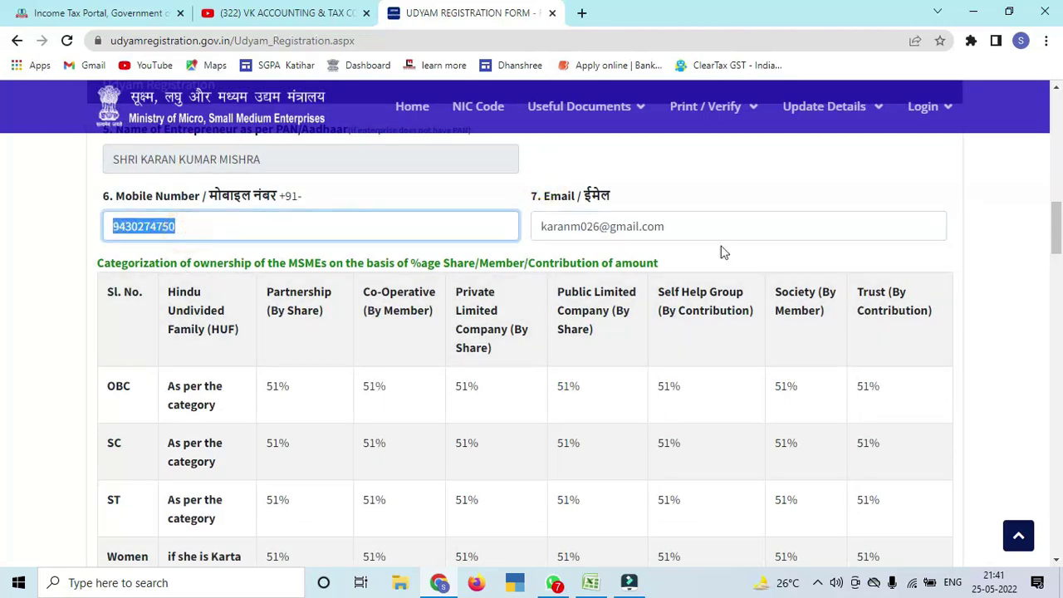
triple_click(719, 221)
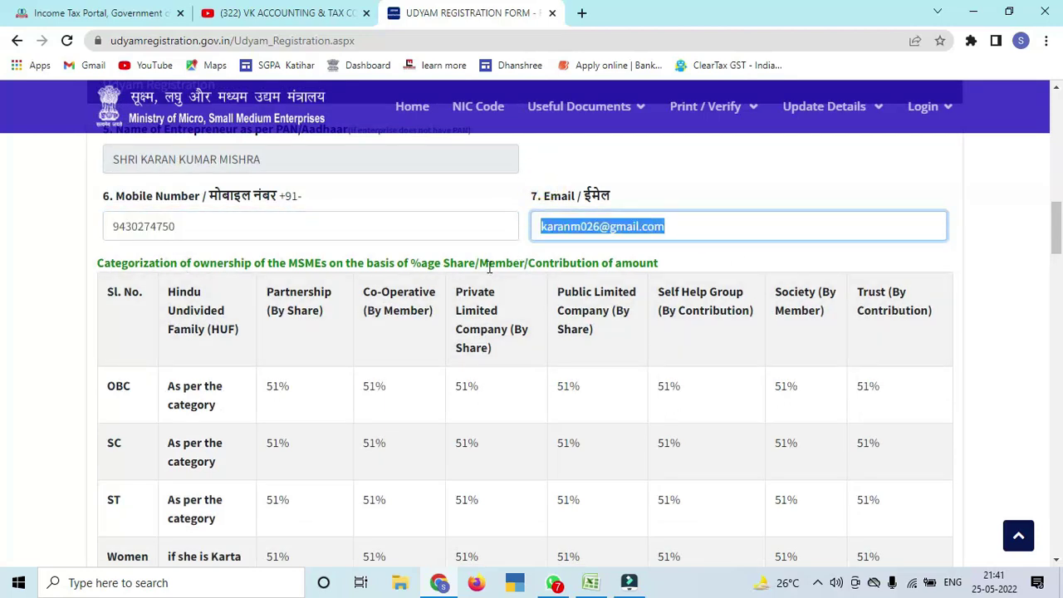
- Set the social category to OBC and the gender to Male
scroll(349, 297, "down", 4)
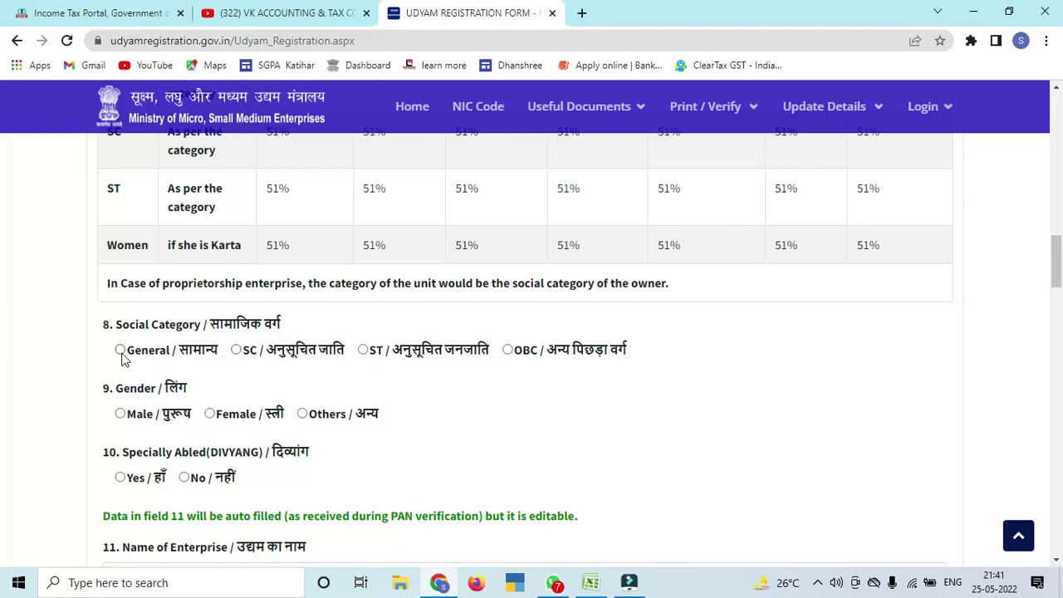
left_click(508, 350)
scroll(500, 396, "down", 1)
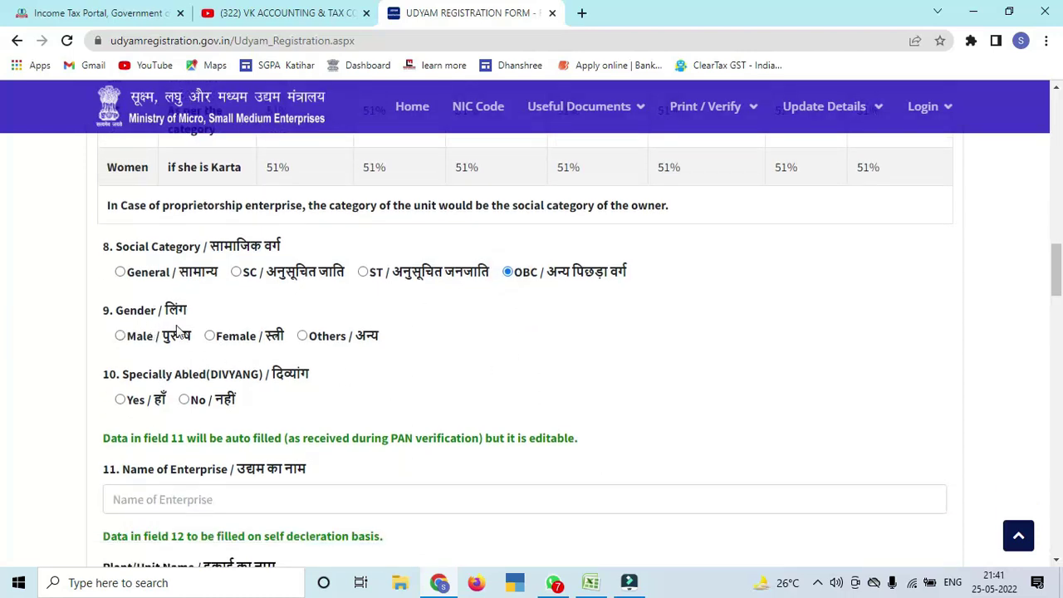
left_click(125, 341)
- Select Divyang No and paste M/S NIHAL ENTERPRISES as the Name of Enterprise
left_click(185, 400)
scroll(354, 382, "down", 2)
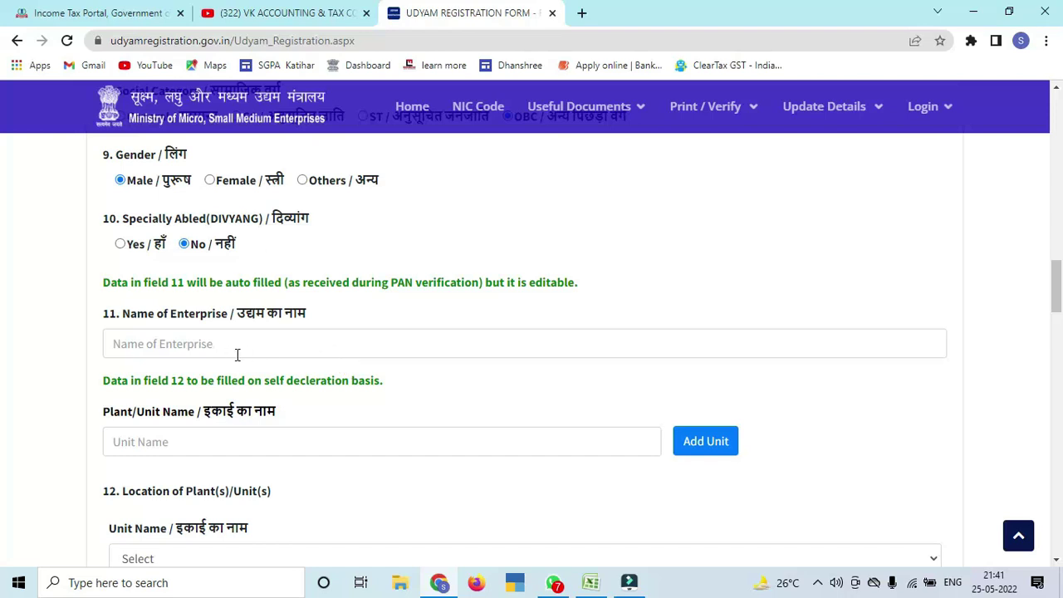
left_click(122, 314)
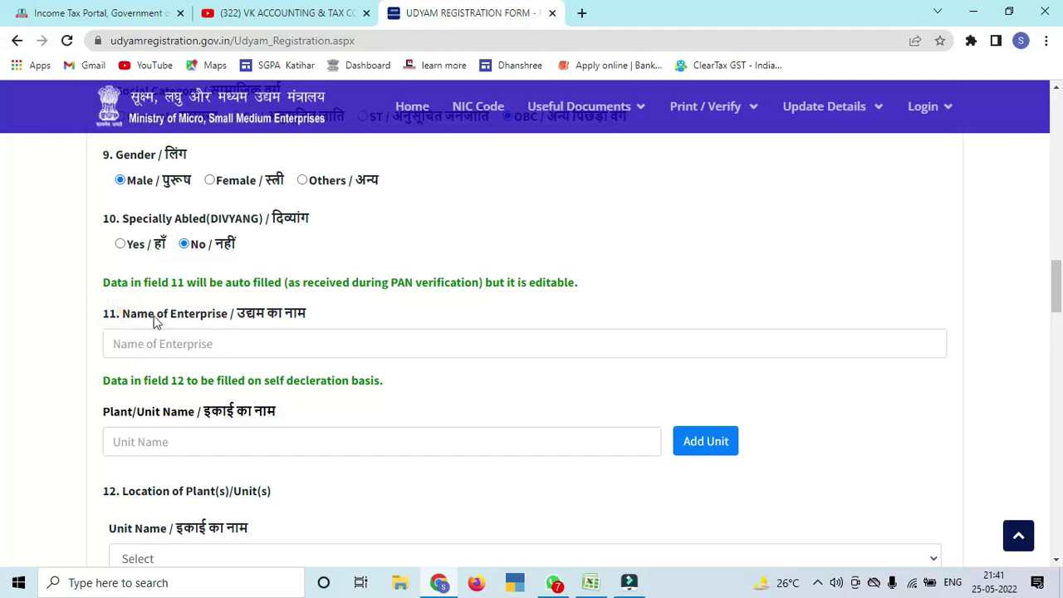
left_click(189, 347)
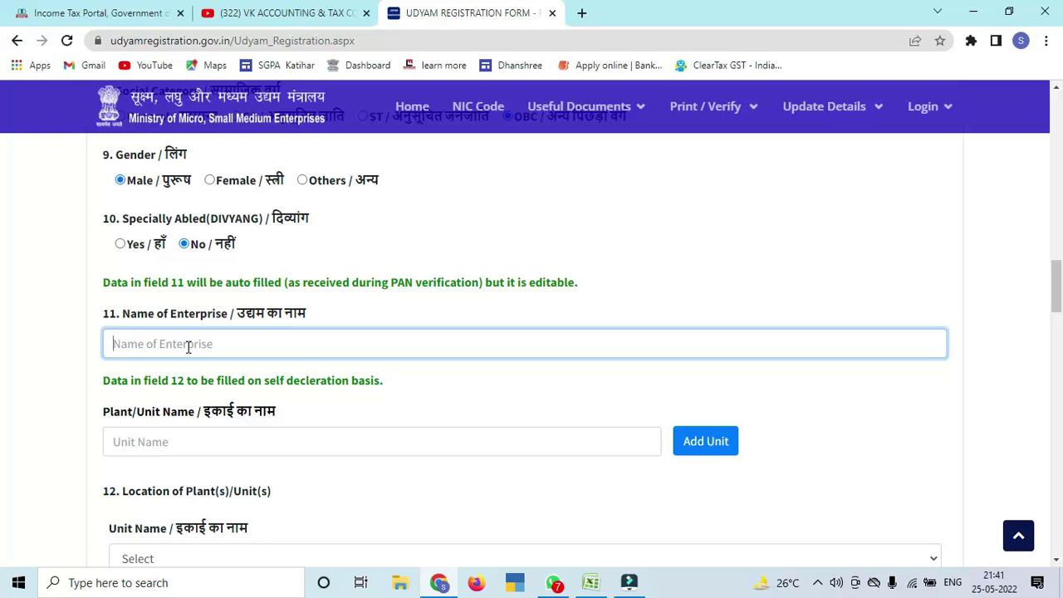
key("alt+Tab")
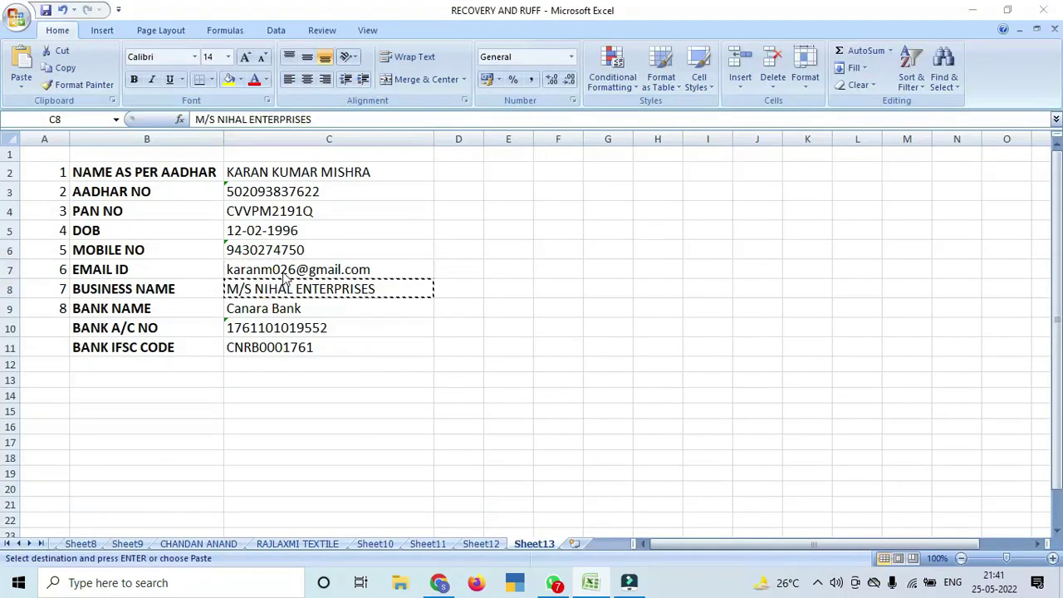
key("alt+Tab")
type("M/S NIHAL ENTERPRISES")
left_click_drag(266, 344, 73, 349)
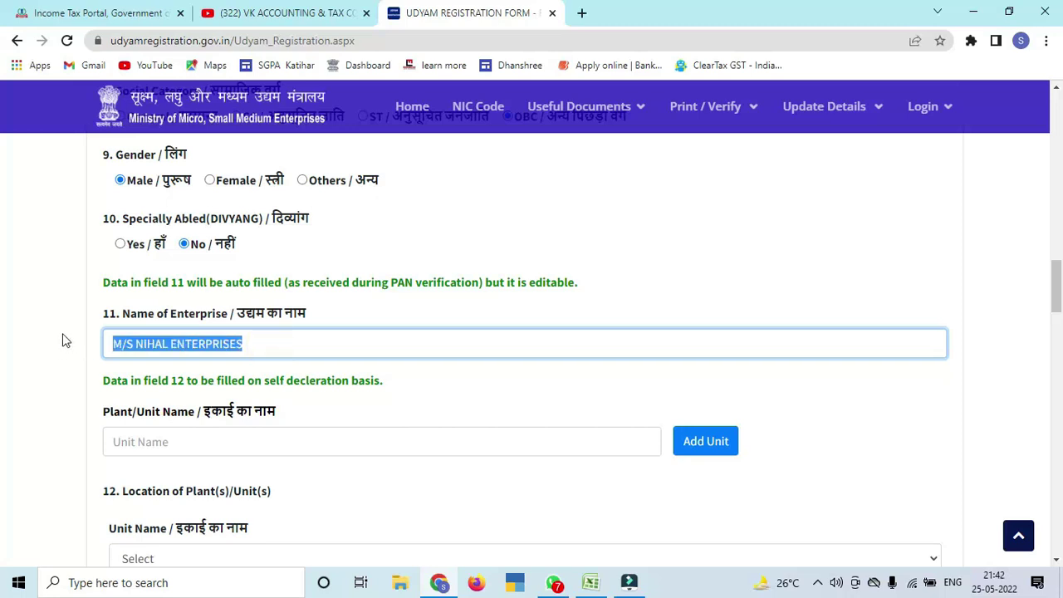
left_click(66, 341)
- Add M/S NIHAL ENTERPRISES as the plant unit name in the unit list
left_click(302, 451)
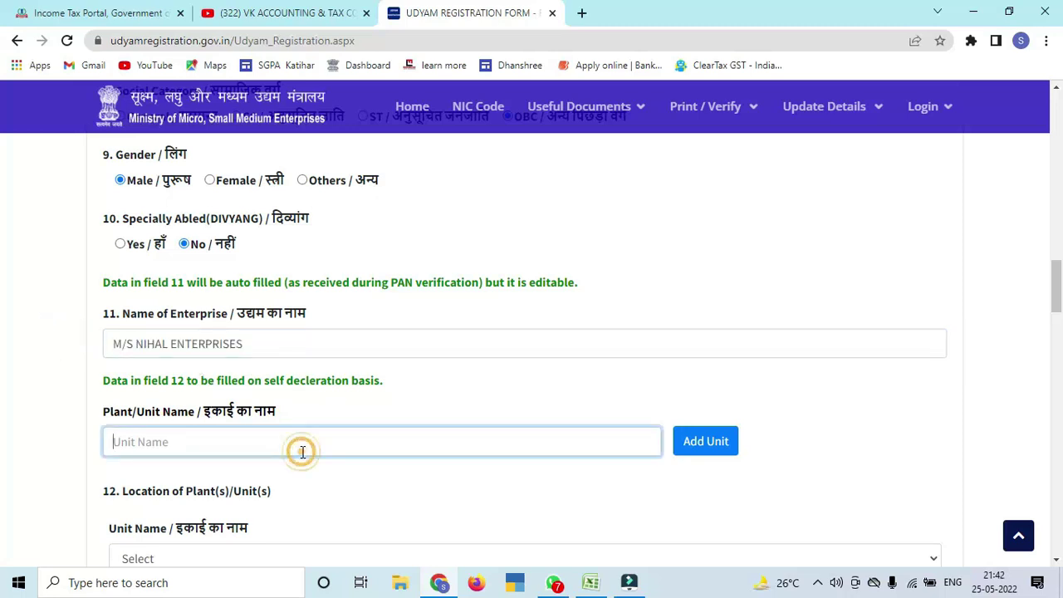
left_click_drag(266, 347, 55, 359)
key("ctrl+c")
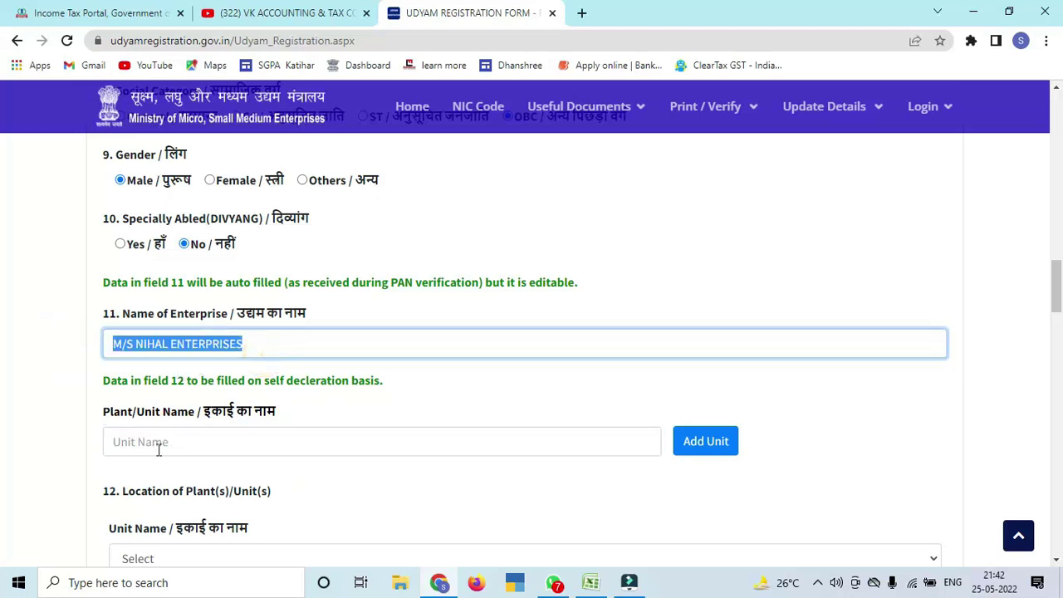
left_click(159, 447)
key("ctrl+v")
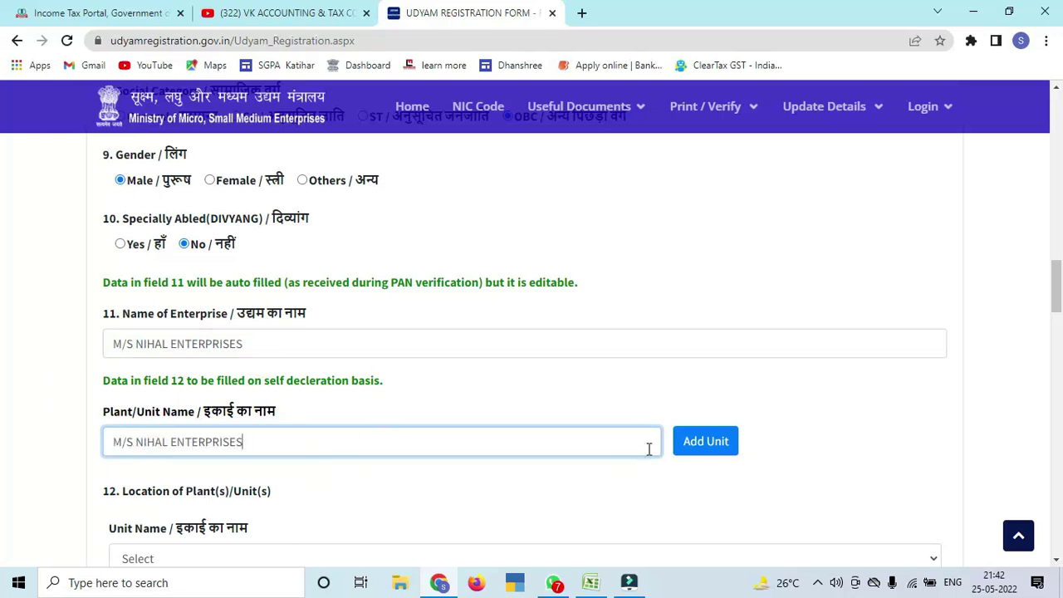
left_click(704, 449)
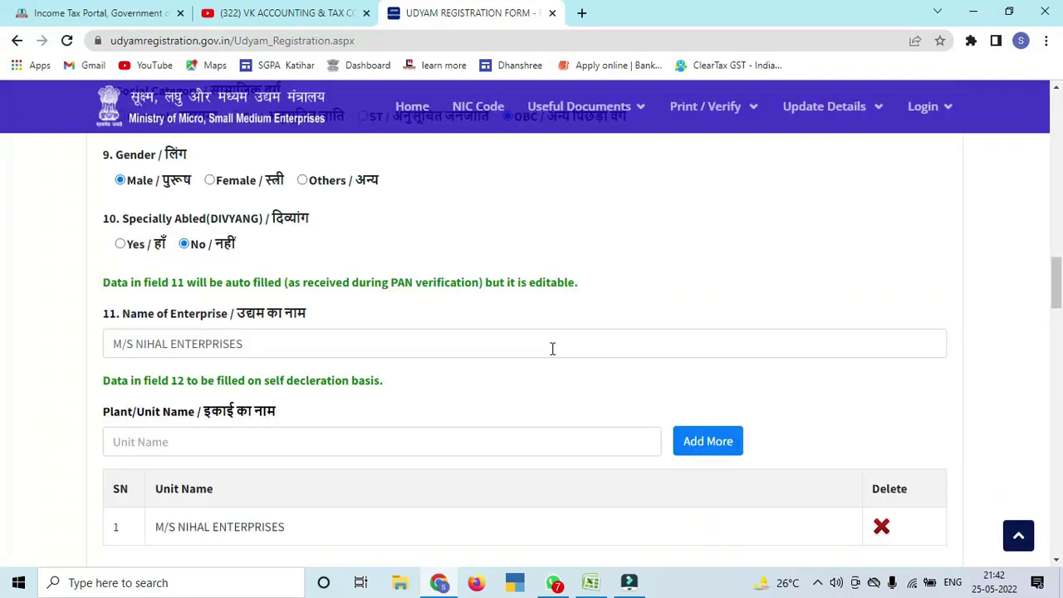
- Select M/S NIHAL ENTERPRISES as the located unit and fill its plant address, state BIHAR, district KATIHAR
scroll(552, 349, "down", 3)
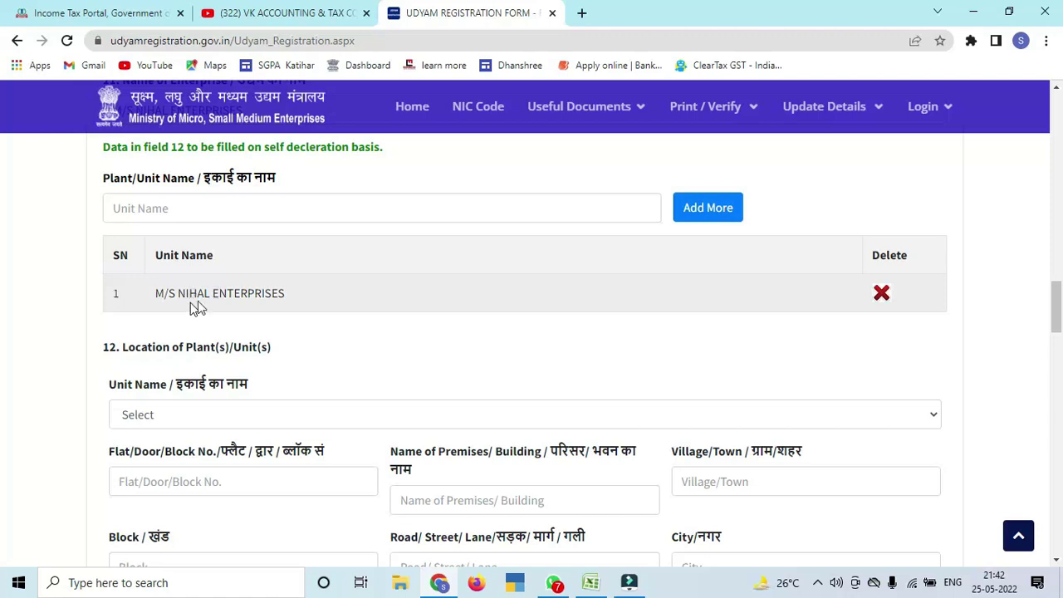
scroll(214, 349, "down", 3)
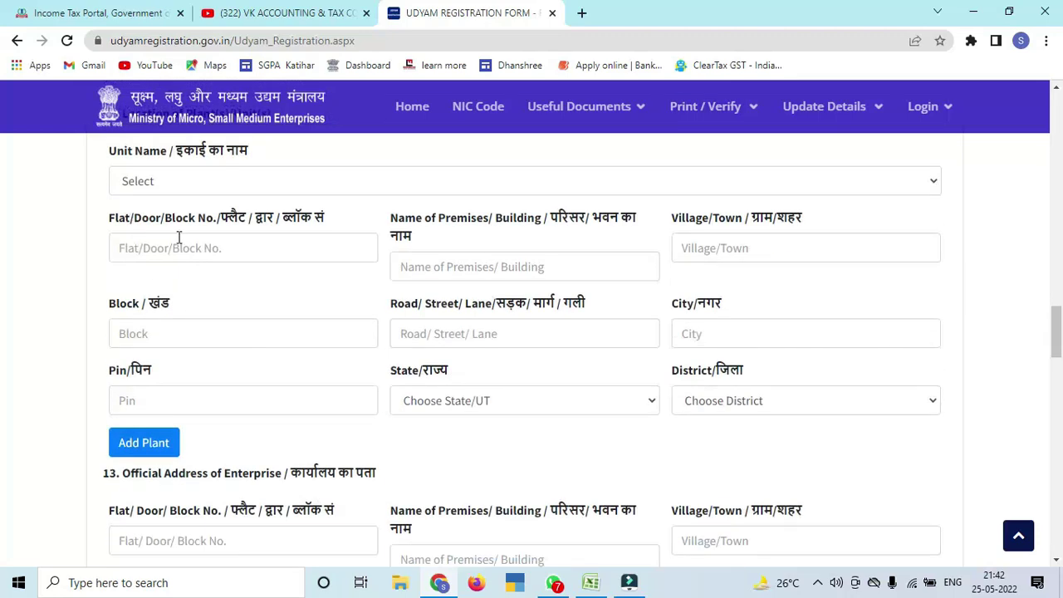
scroll(179, 241, "up", 1)
left_click(200, 270)
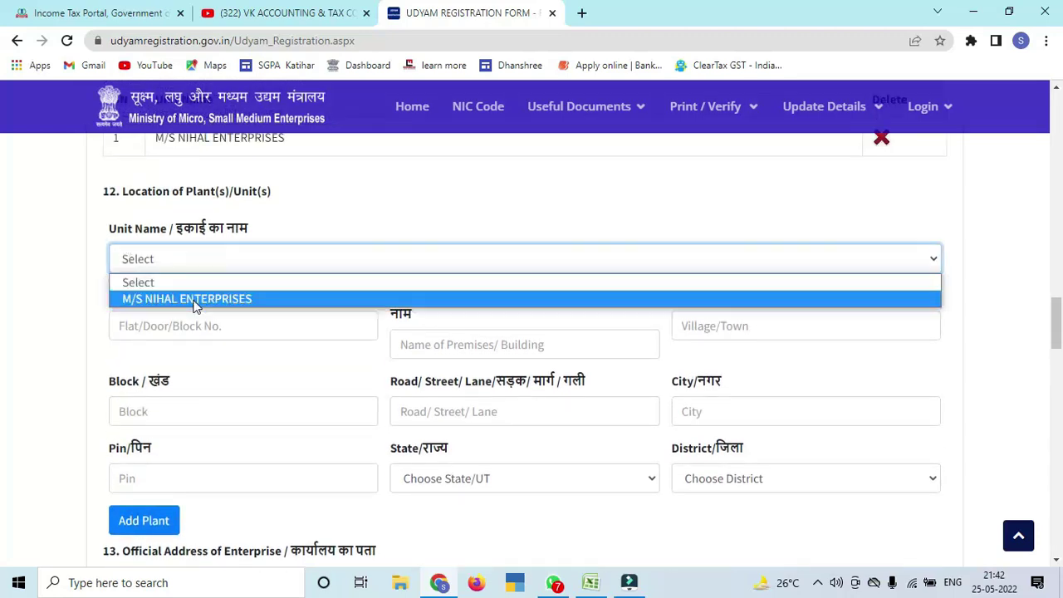
left_click(194, 300)
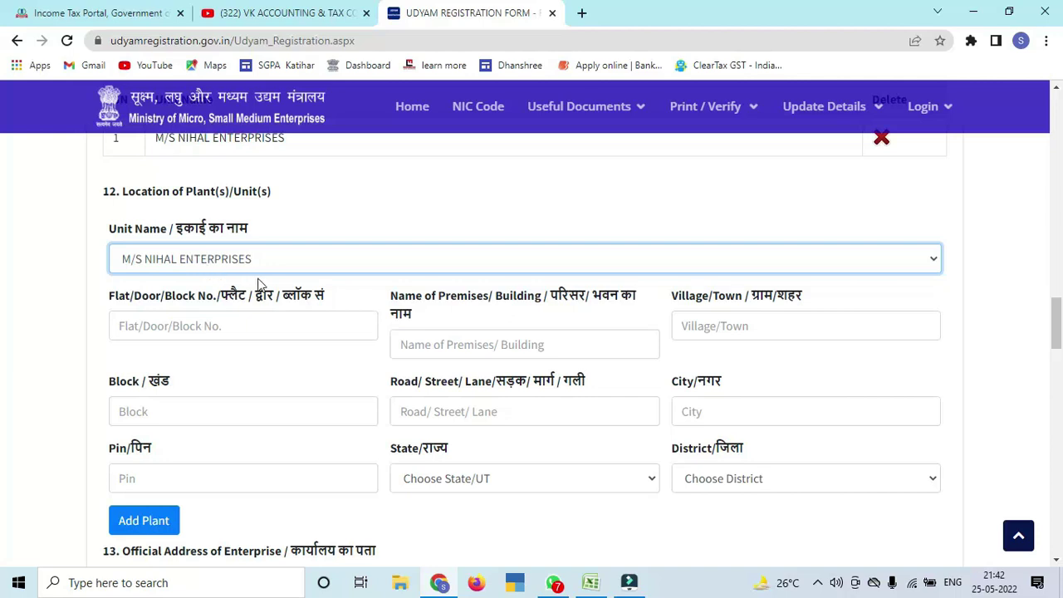
scroll(290, 256, "up", 1)
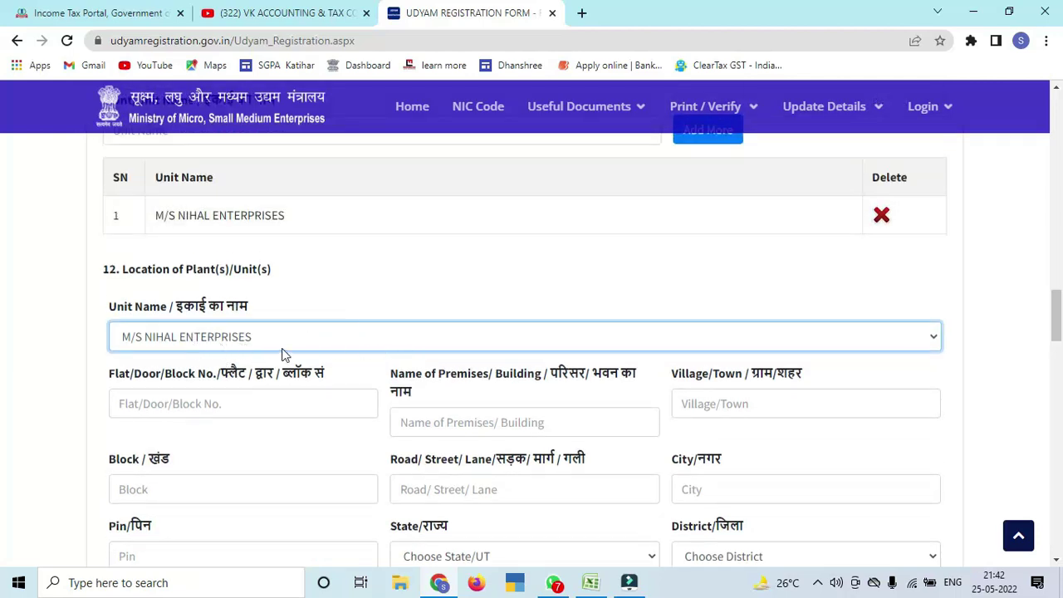
left_click(323, 408)
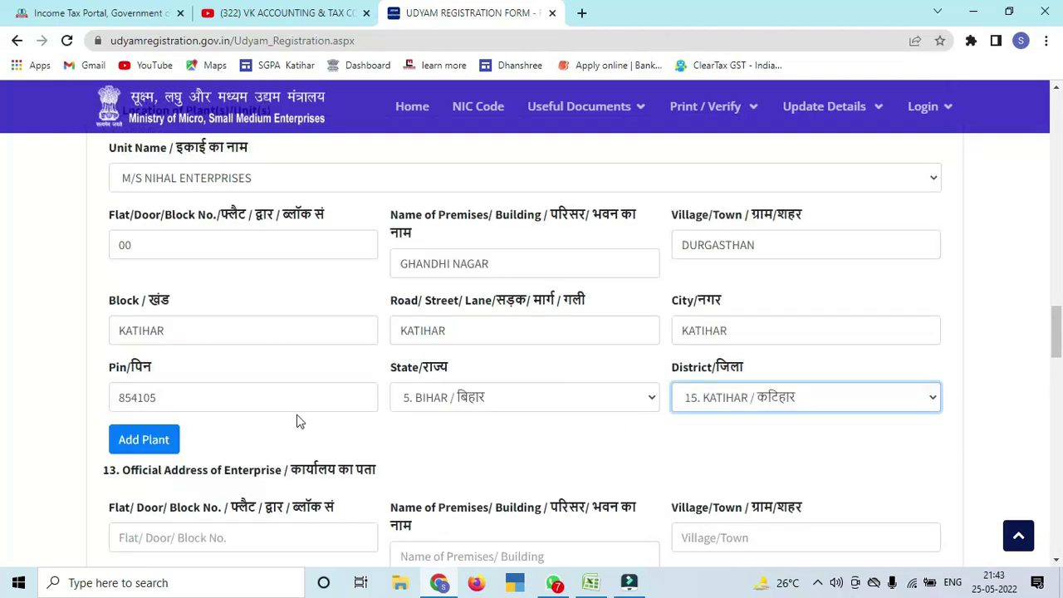
scroll(299, 421, "up", 5)
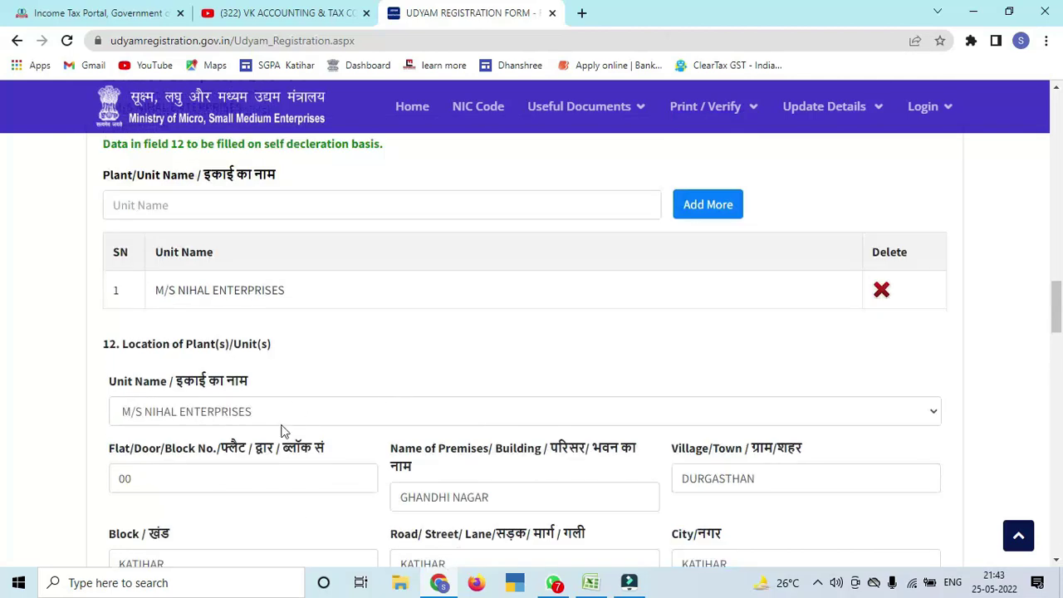
scroll(285, 320, "down", 5)
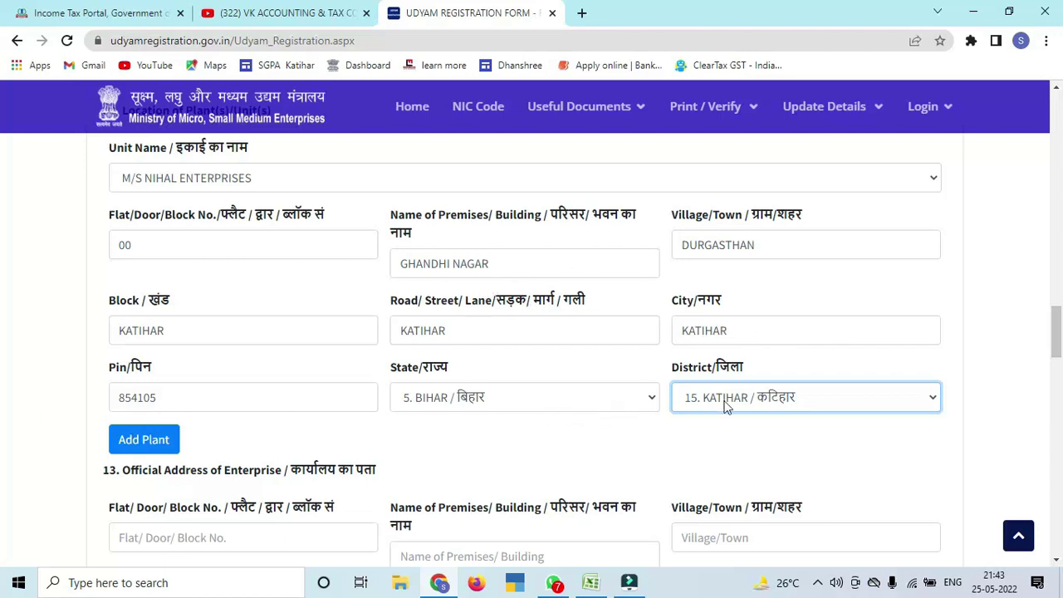
scroll(280, 375, "down", 1)
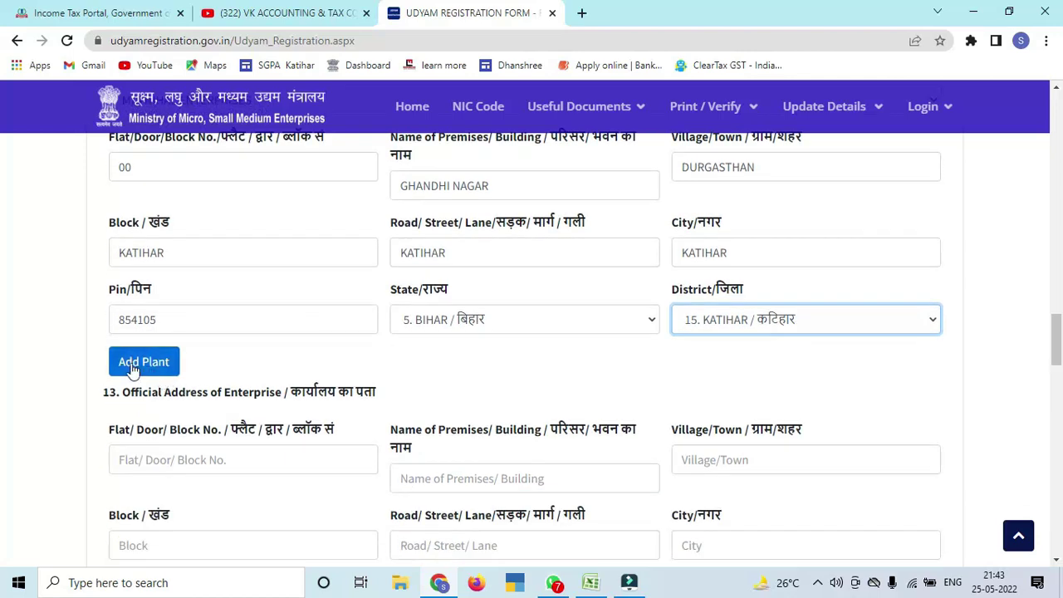
left_click(143, 362)
scroll(232, 346, "down", 3)
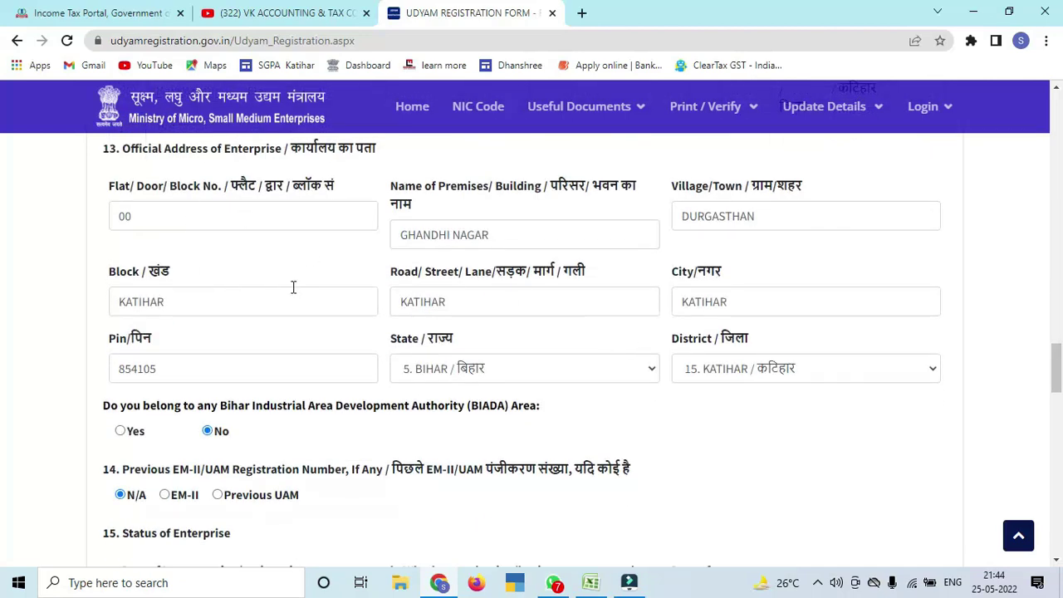
scroll(322, 282, "down", 1)
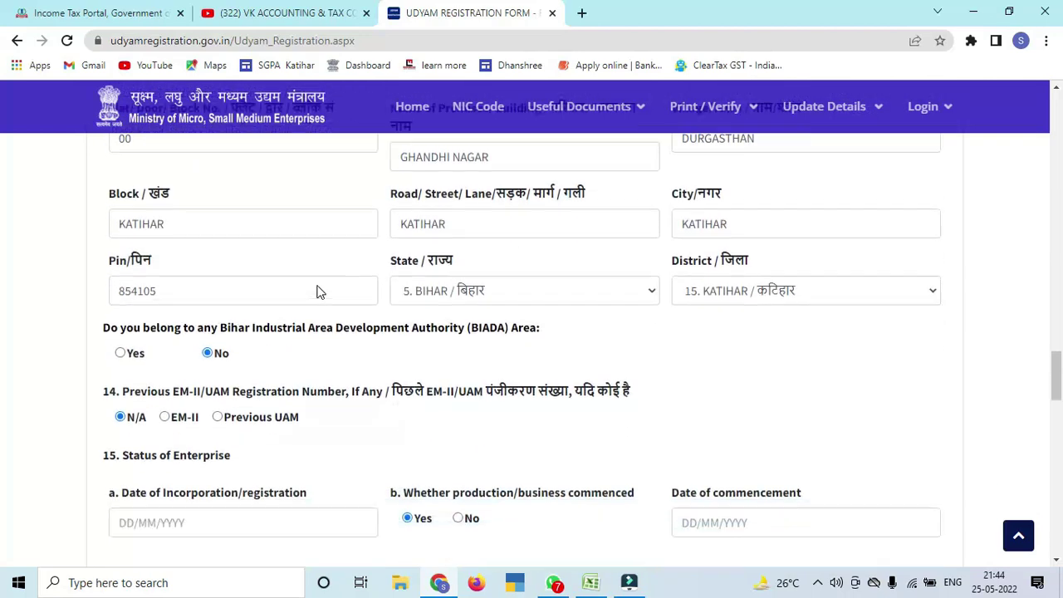
scroll(396, 298, "up", 2)
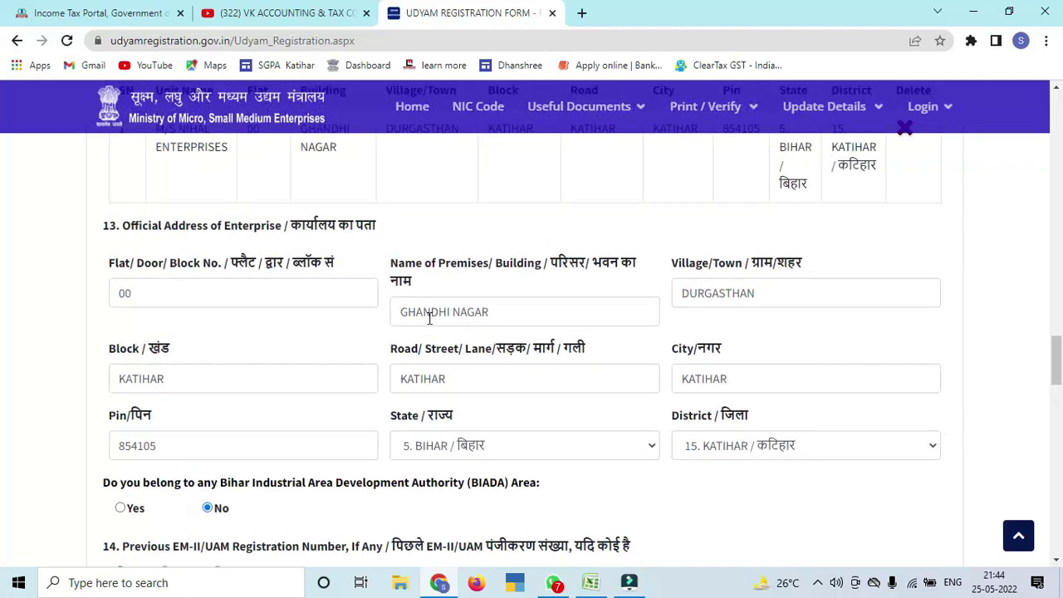
scroll(208, 360, "down", 3)
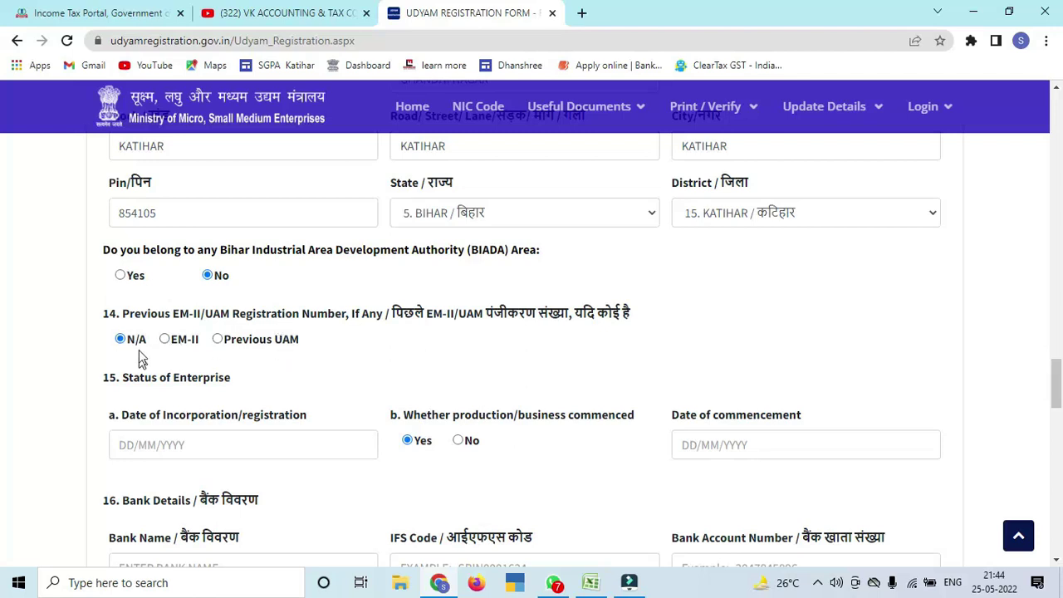
left_click(222, 340)
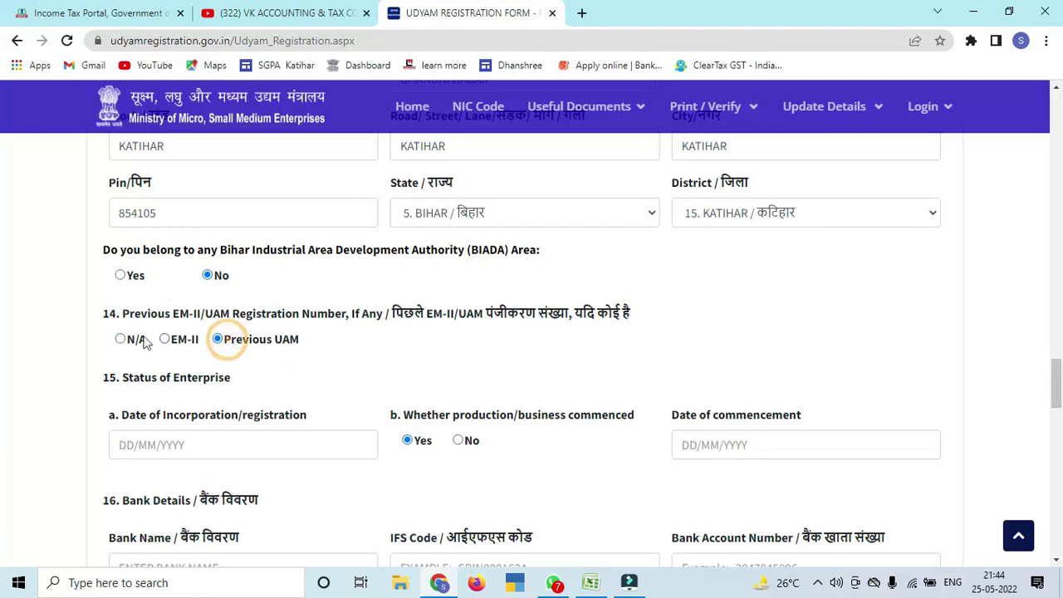
left_click(125, 340)
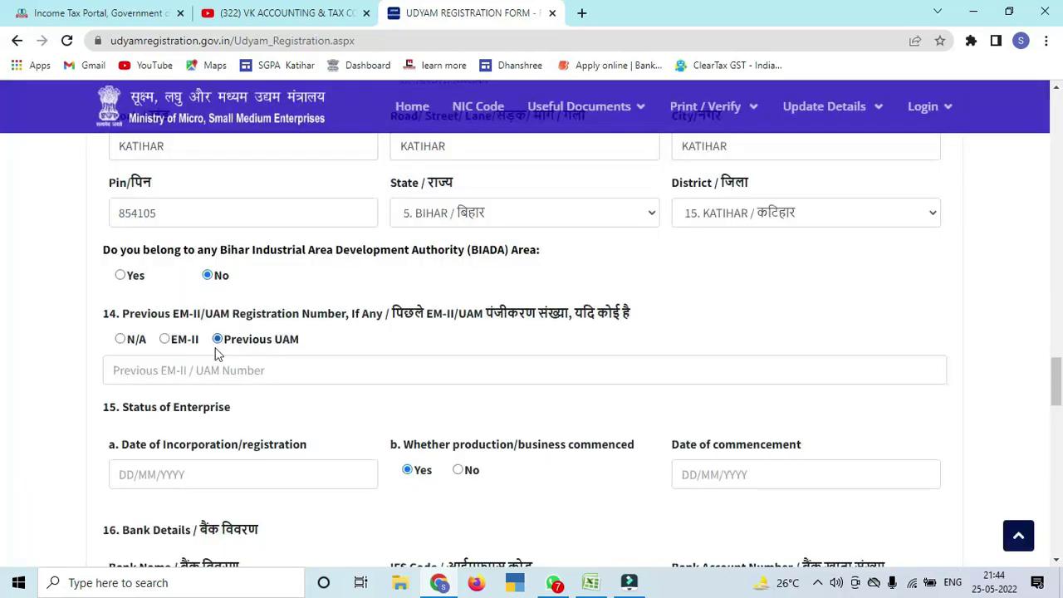
left_click(120, 340)
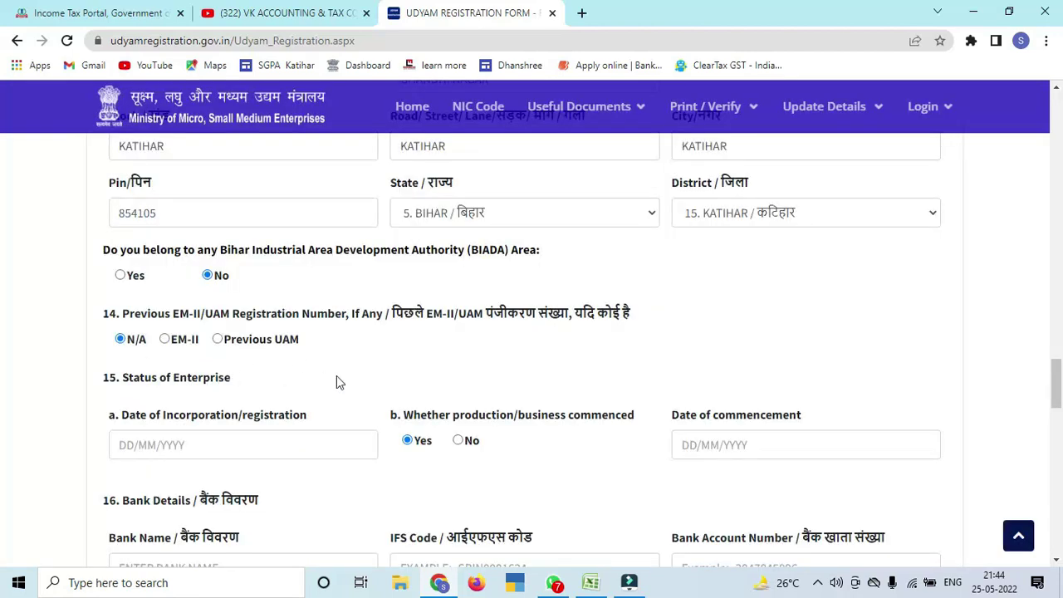
- Enter 01/04/2016 as both the date of incorporation and the date of commencement
left_click(135, 449)
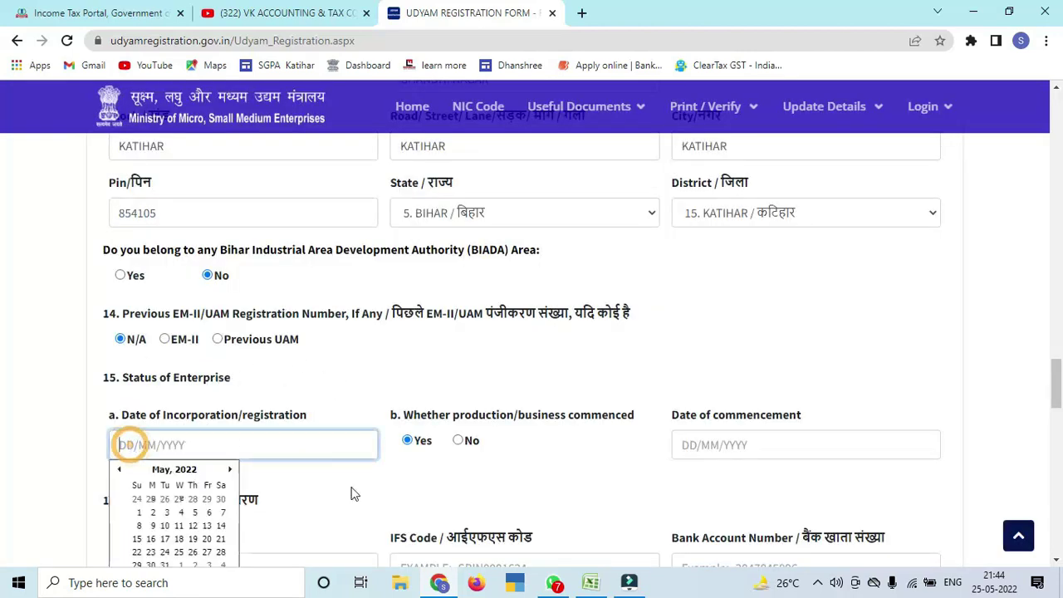
type("01/")
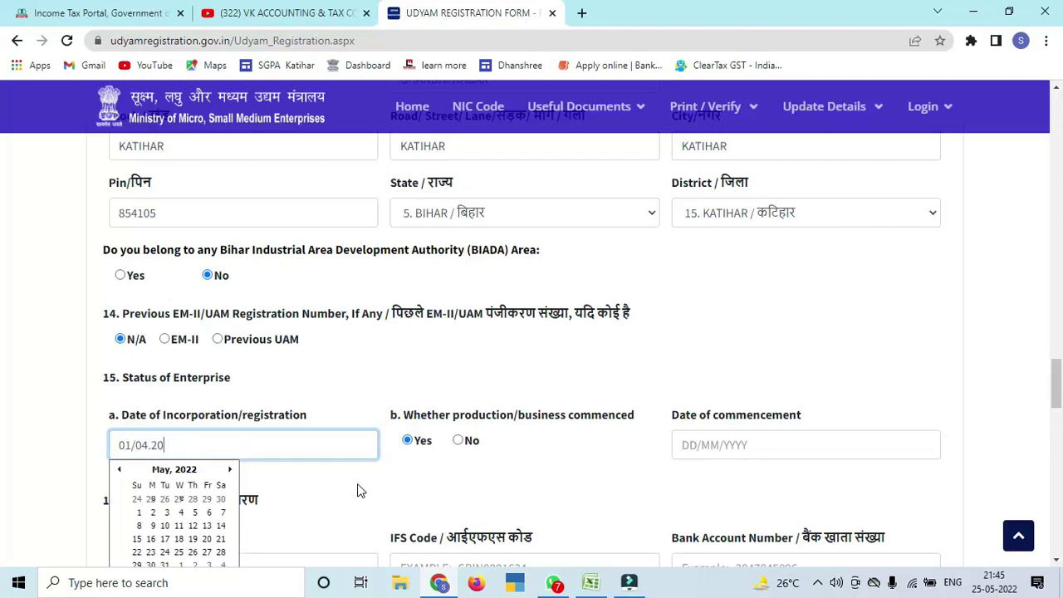
type("04.20")
key("BackSpace")
type("2016")
left_click(689, 449)
type("01")
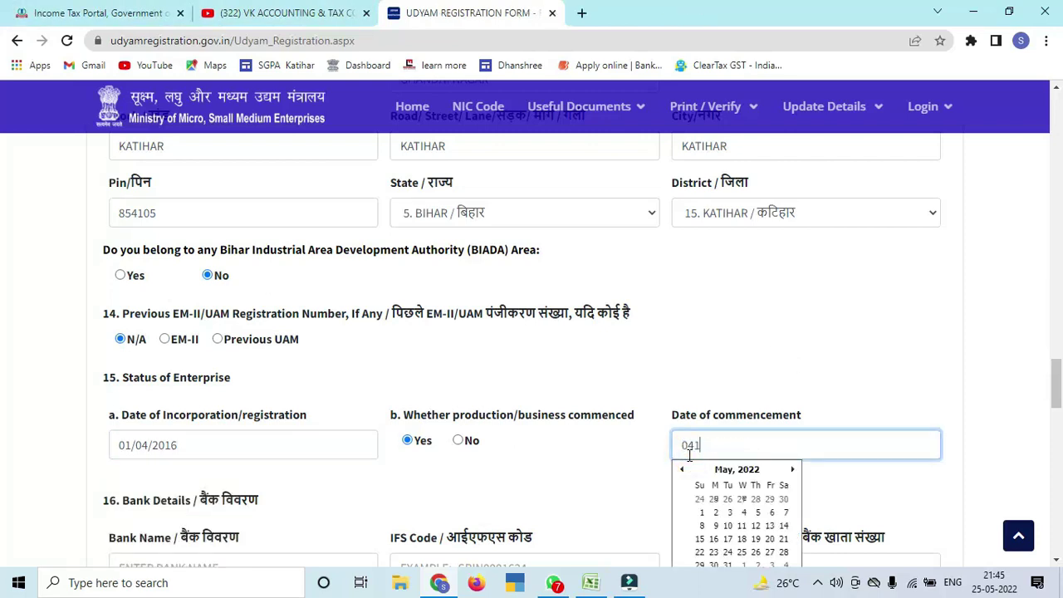
key("BackSpace")
key("BackSpace")
type("01")
type(".04.2016")
left_click(831, 249)
- Autofill the CANARA BANK name, IFS code and account number
scroll(681, 349, "down", 4)
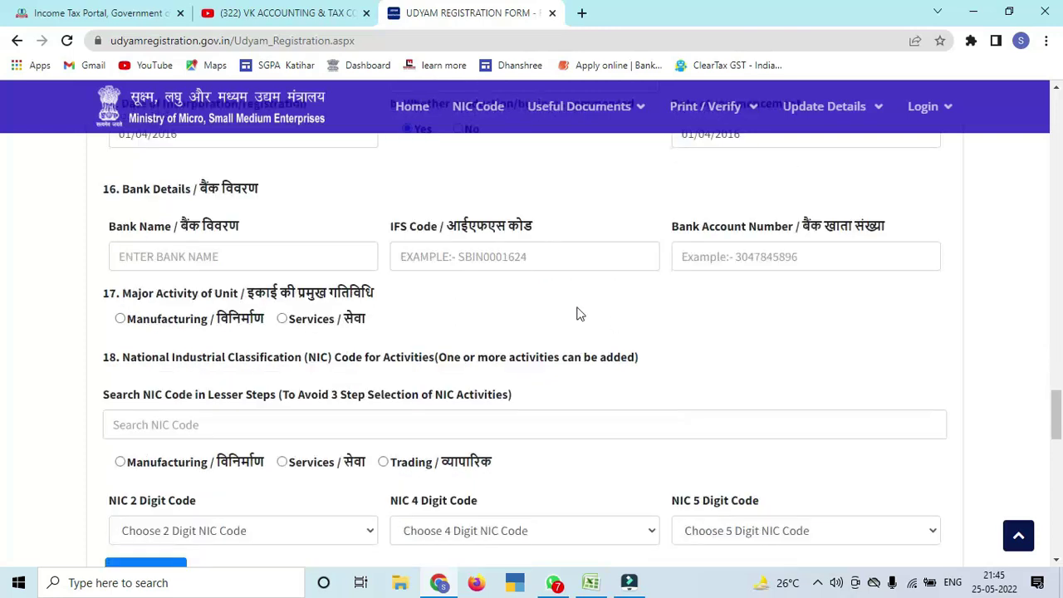
scroll(341, 300, "up", 1)
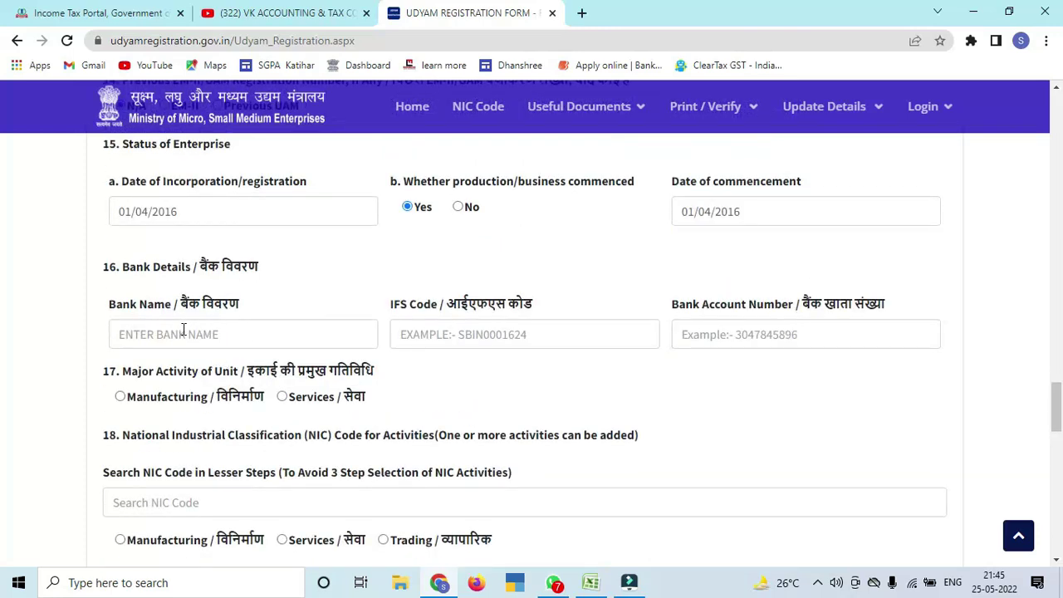
left_click(698, 375)
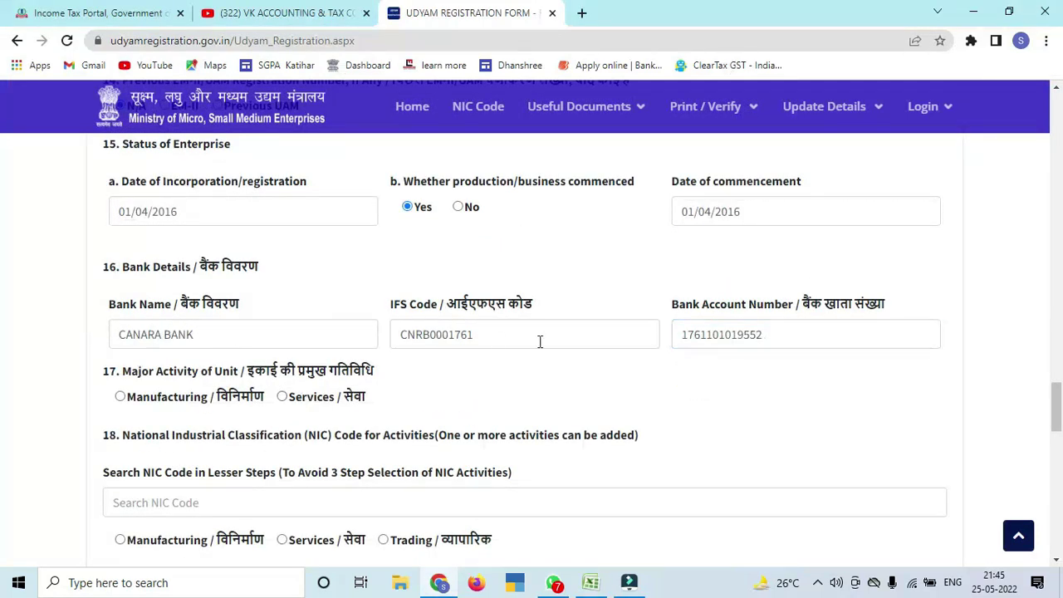
scroll(299, 339, "down", 2)
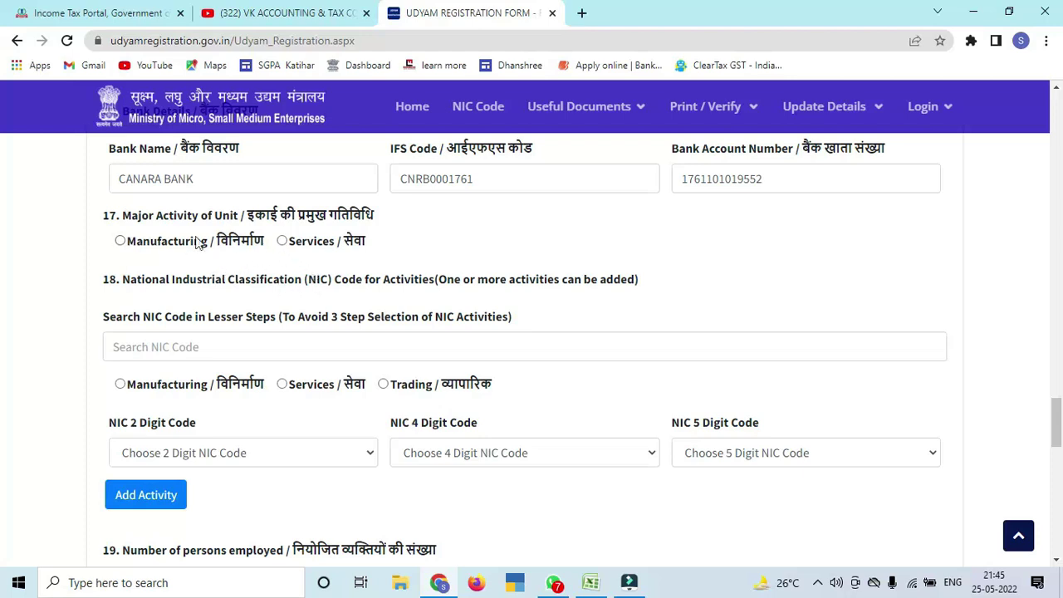
- Set the major activity to Services, marked as Trading, with 2-digit NIC code 47
left_click(120, 241)
left_click(282, 241)
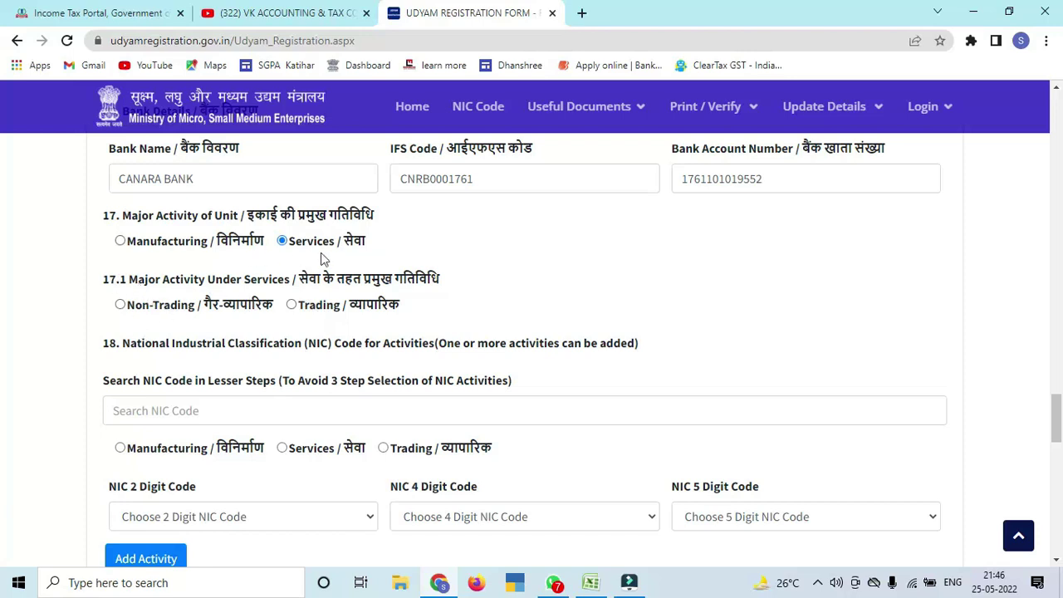
left_click(291, 304)
scroll(371, 345, "down", 2)
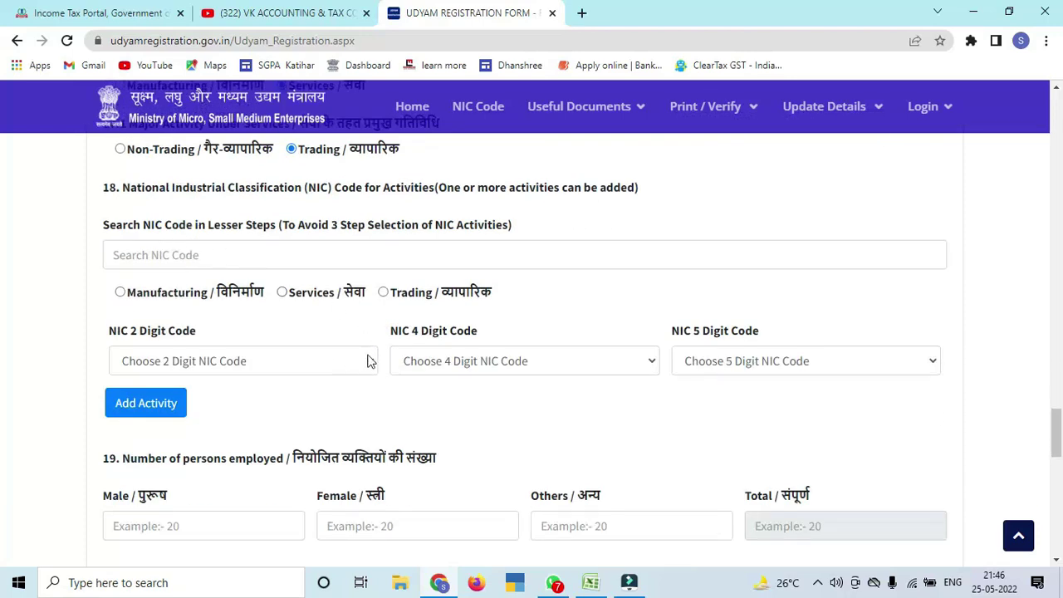
left_click(383, 292)
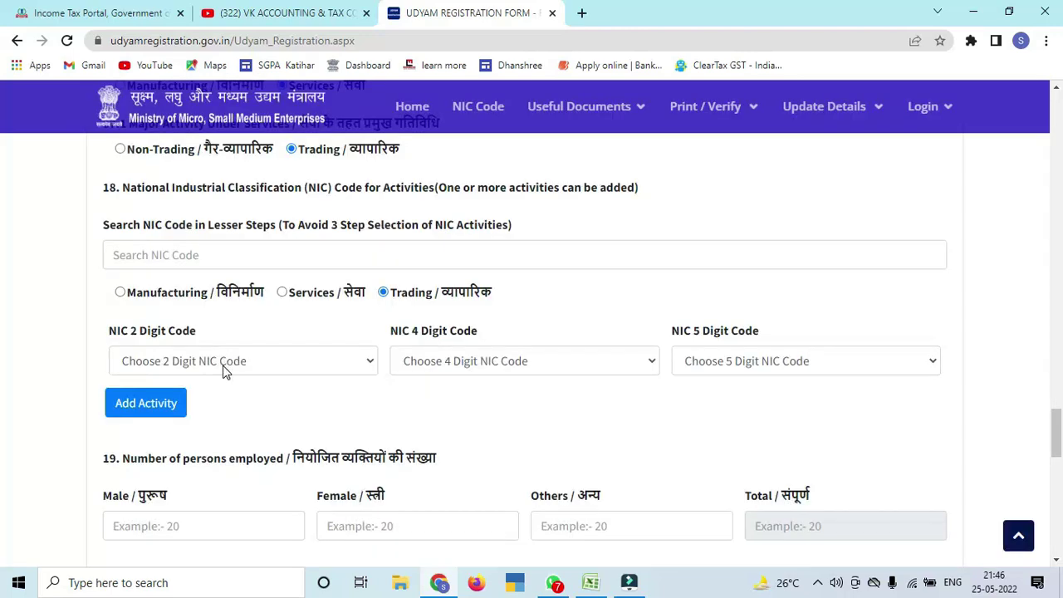
left_click(223, 366)
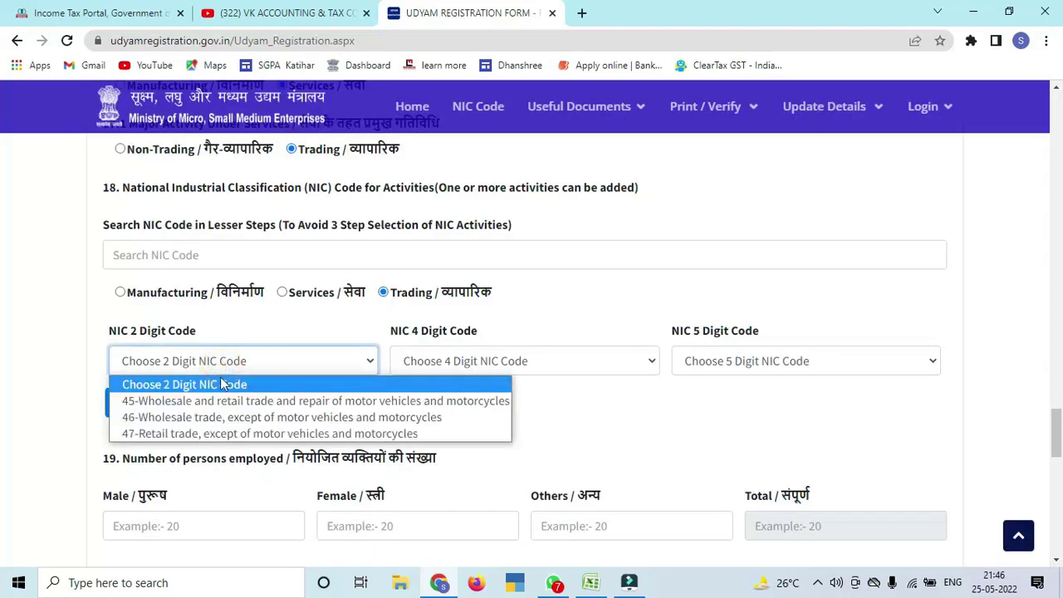
left_click(184, 434)
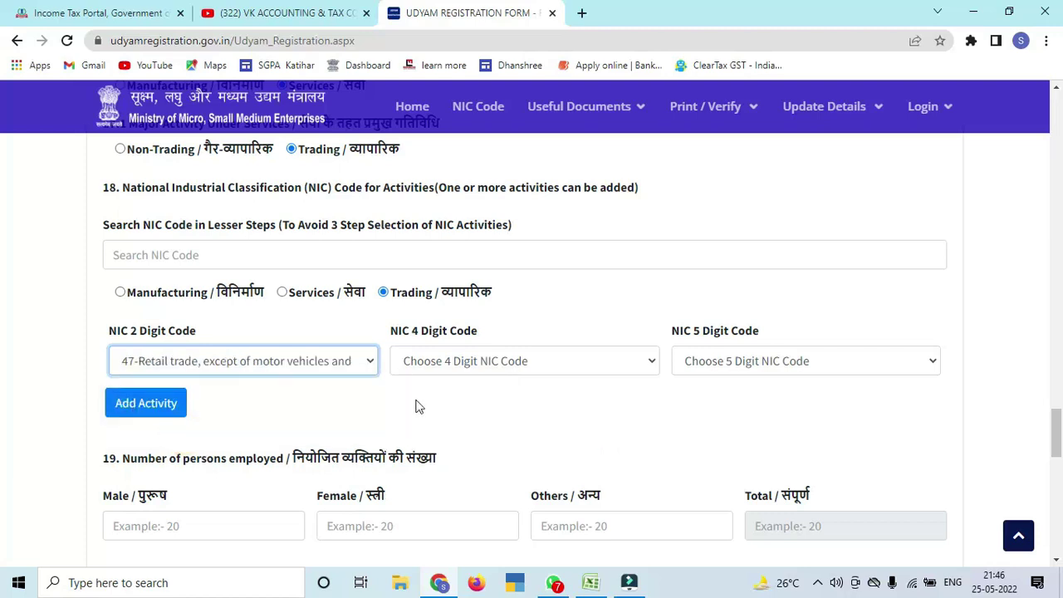
- Choose NIC codes 4799 and 47990 (other retail sale not in stores) and add the activity
left_click(490, 362)
scroll(508, 191, "down", 2)
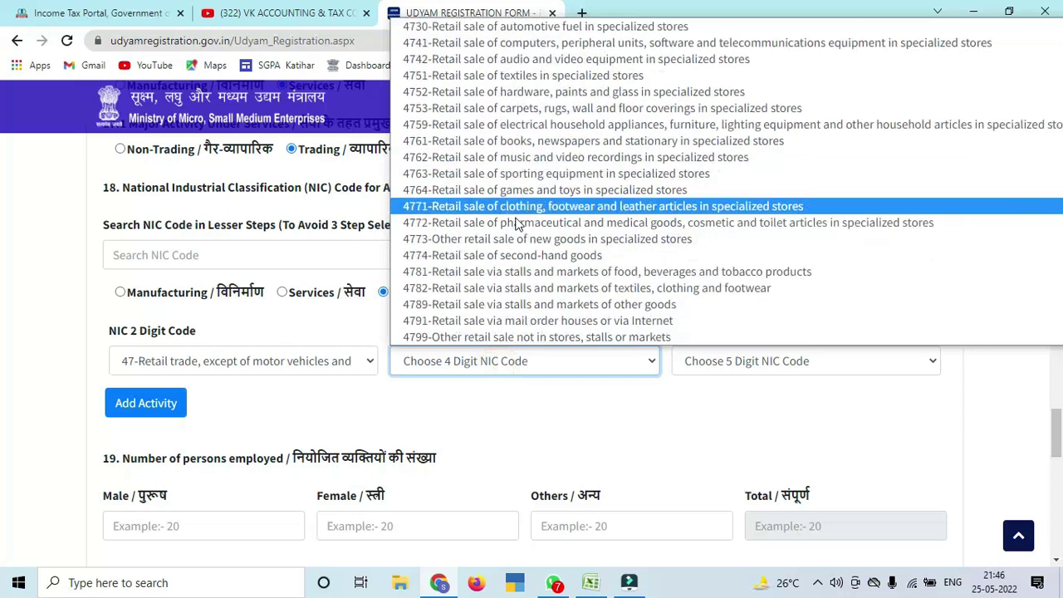
scroll(544, 255, "up", 3)
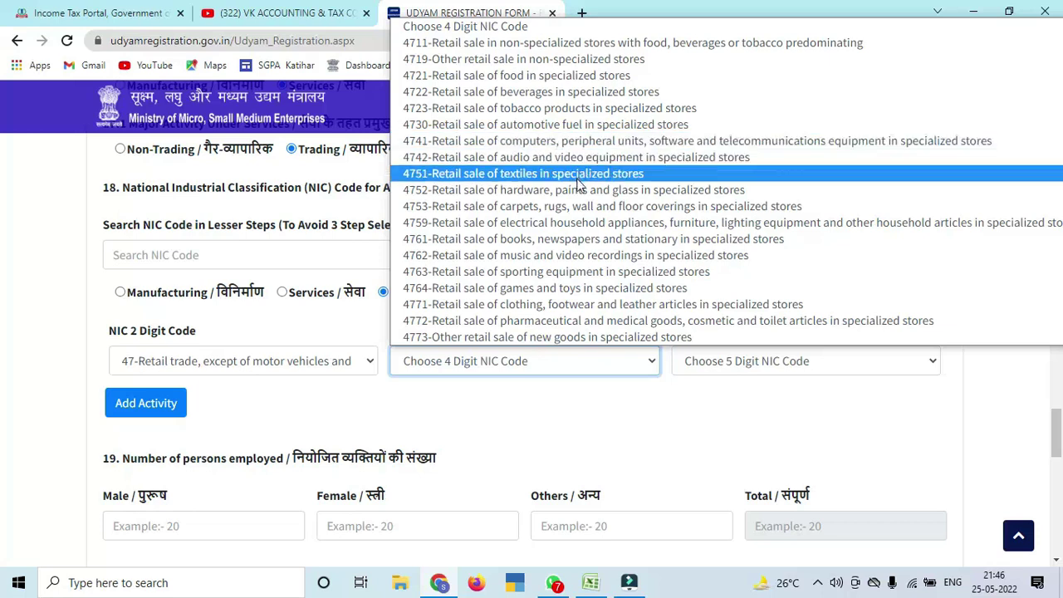
scroll(579, 183, "down", 2)
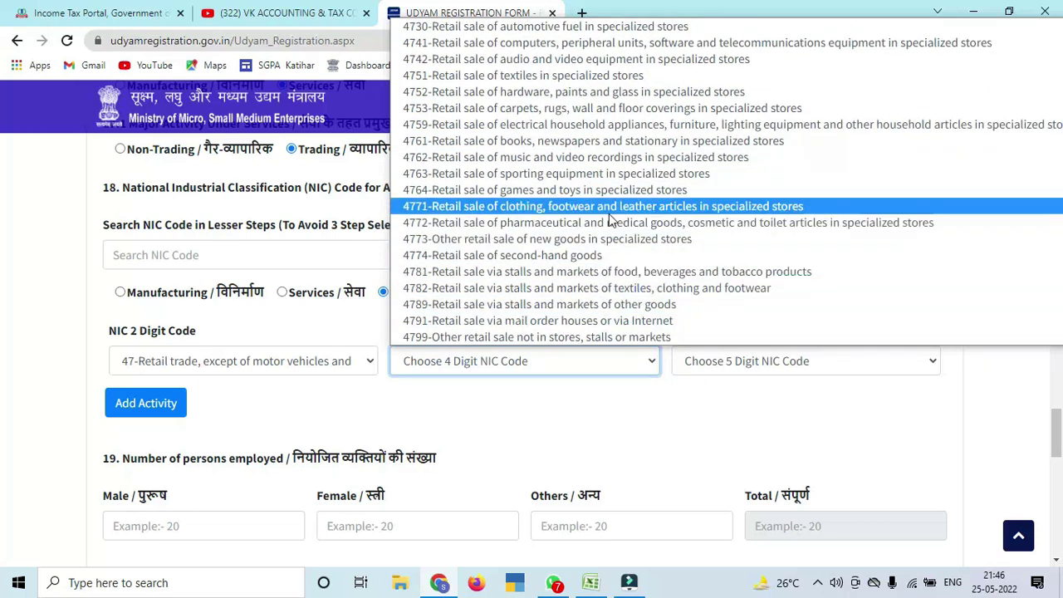
left_click(627, 337)
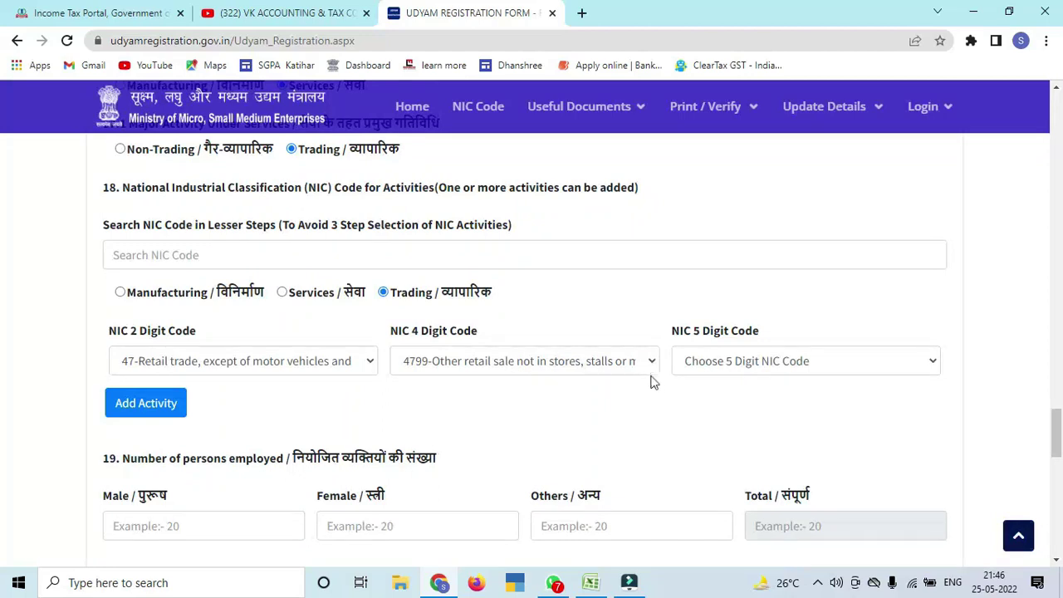
left_click(758, 373)
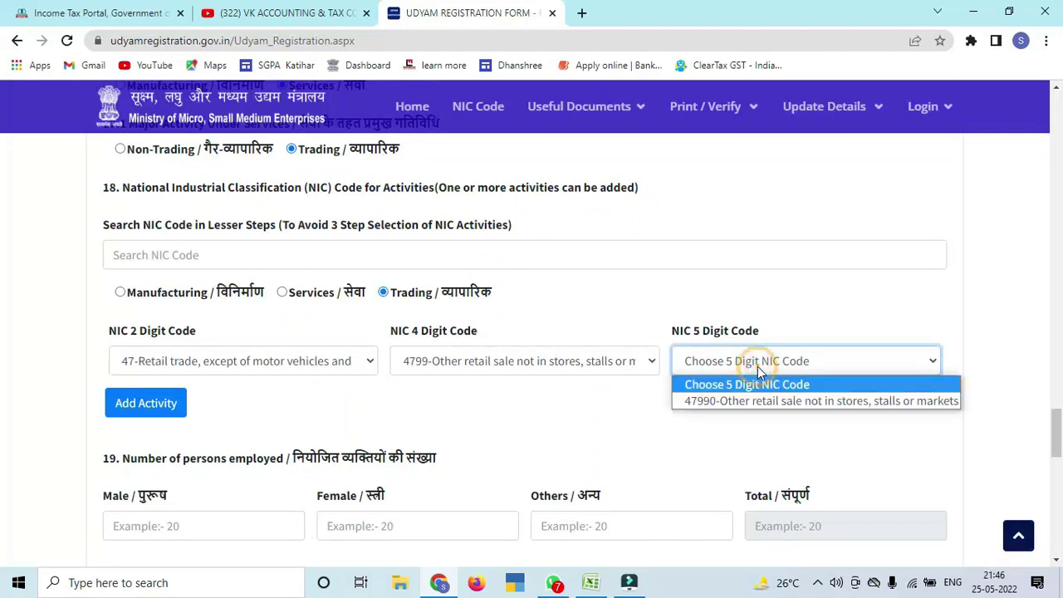
left_click(756, 404)
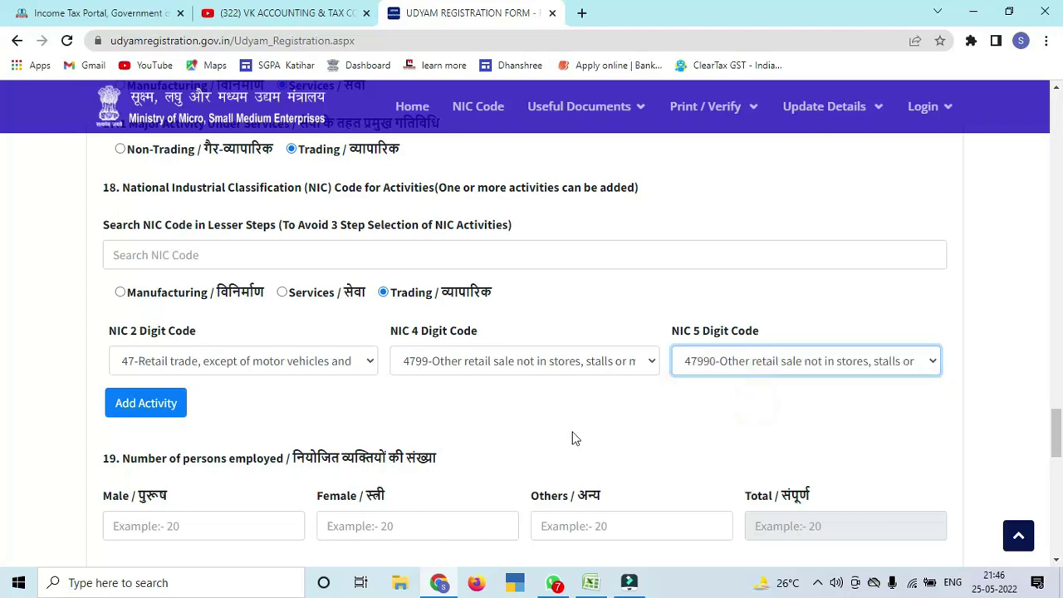
scroll(529, 408, "down", 1)
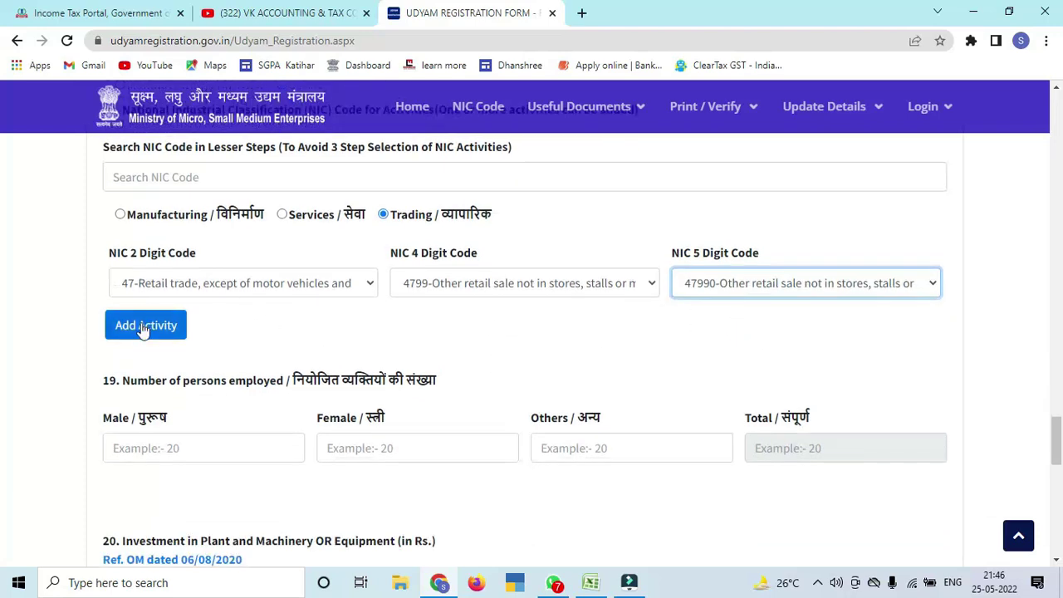
left_click(143, 327)
scroll(427, 343, "down", 3)
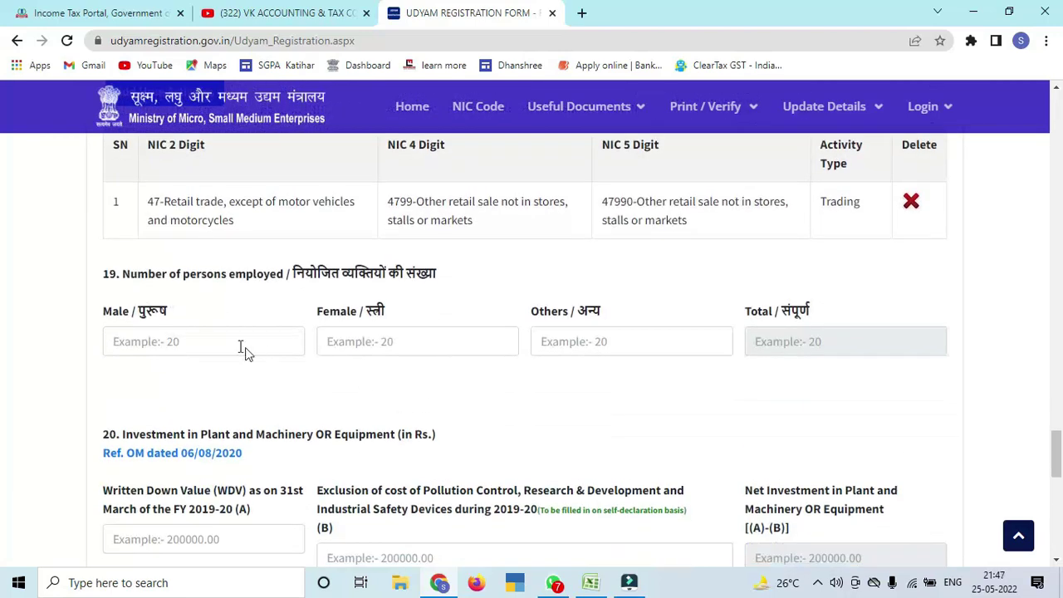
left_click(218, 342)
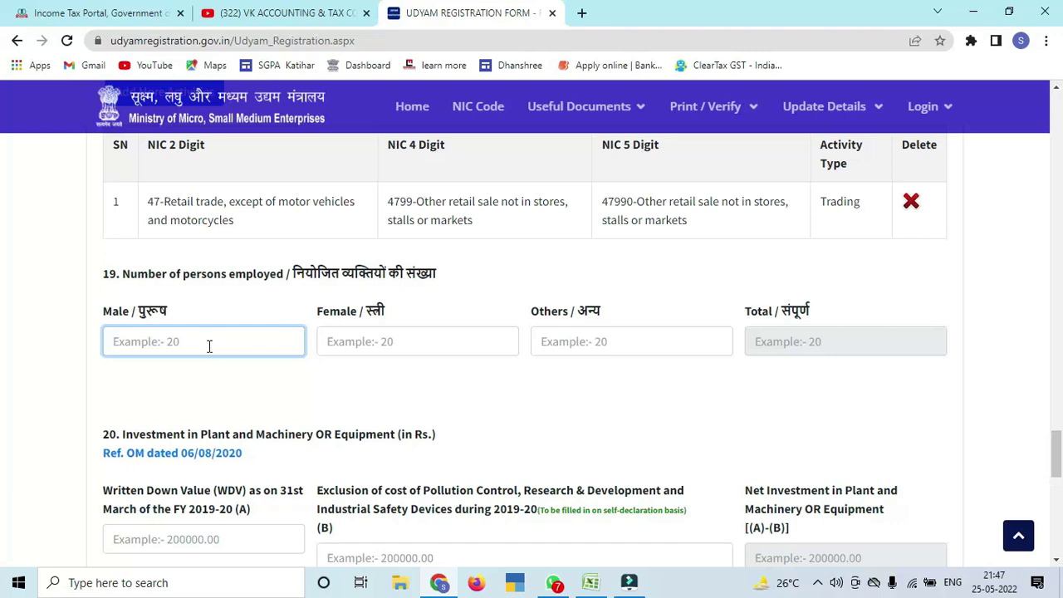
- Under item 19, enter 2 male, 1 female and 0 other employees
type("2")
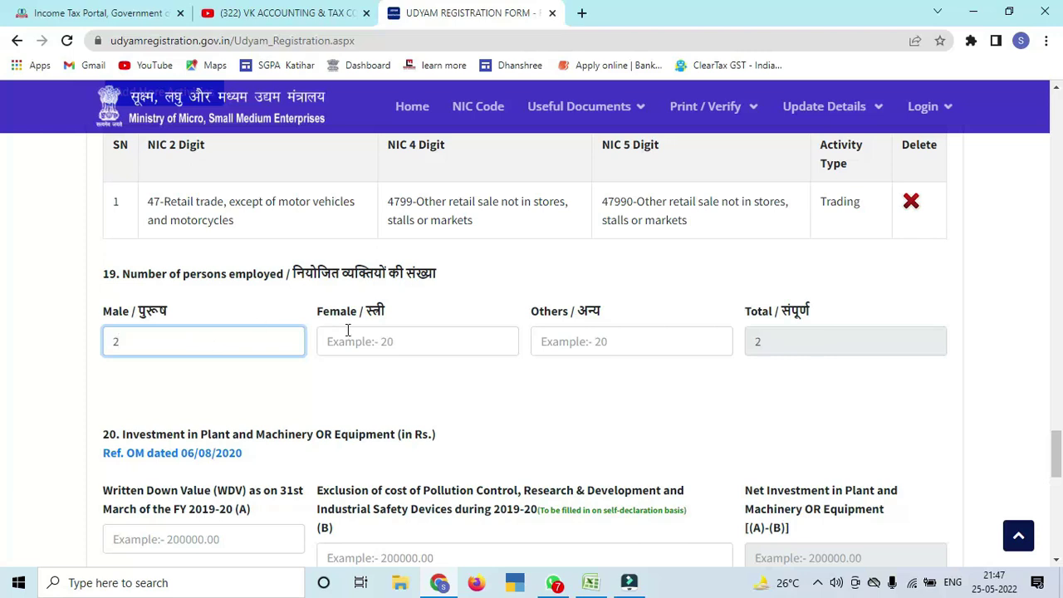
left_click(362, 338)
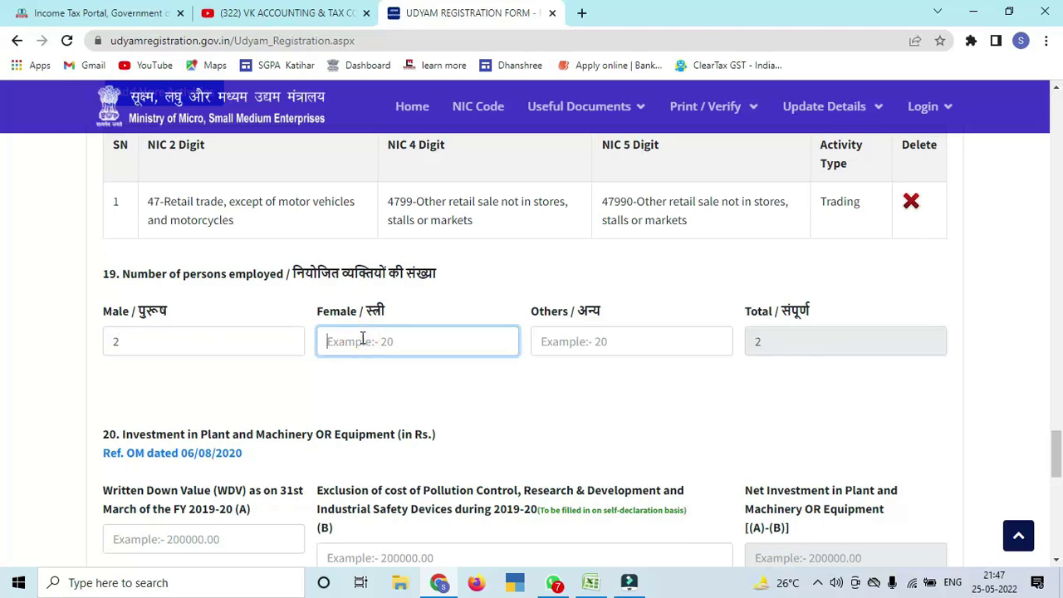
type("1")
left_click(558, 412)
left_click(598, 347)
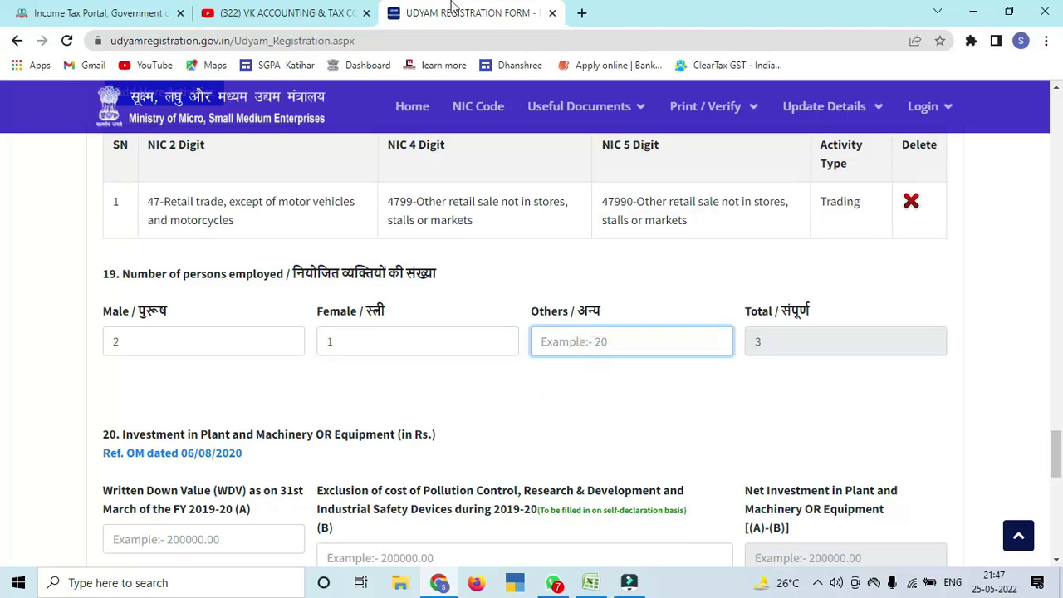
type("0")
left_click(579, 399)
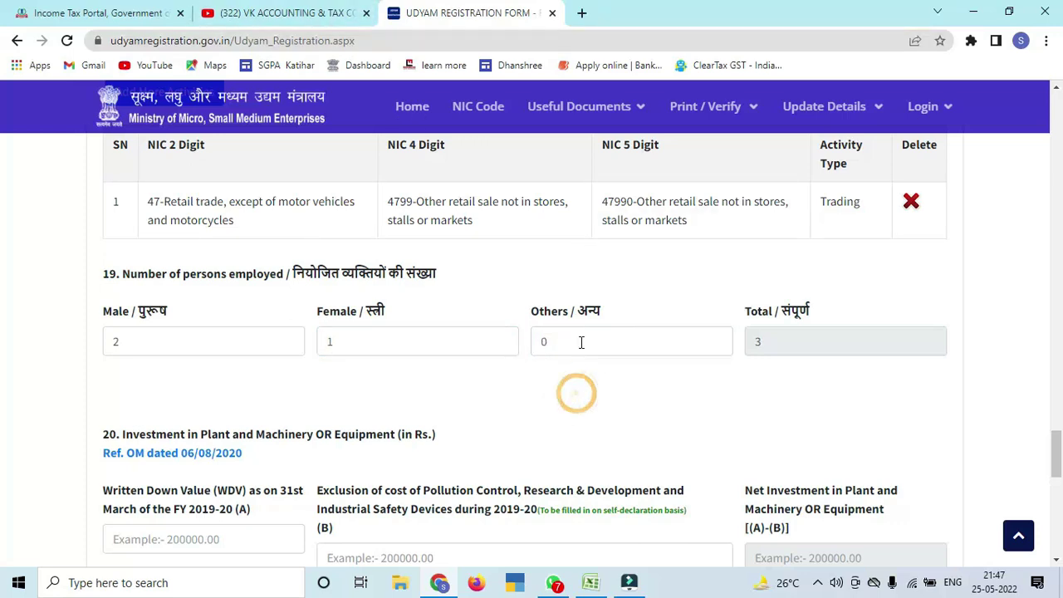
scroll(582, 349, "down", 2)
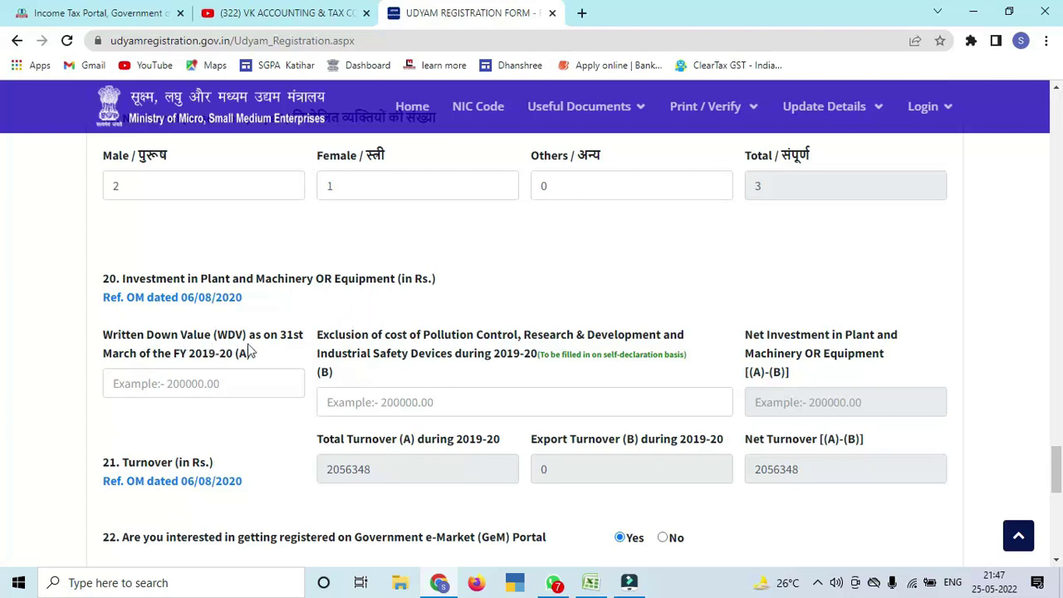
- Enter 0 as the written down value of equipment and 0 as the pollution control exclusion
left_click(214, 381)
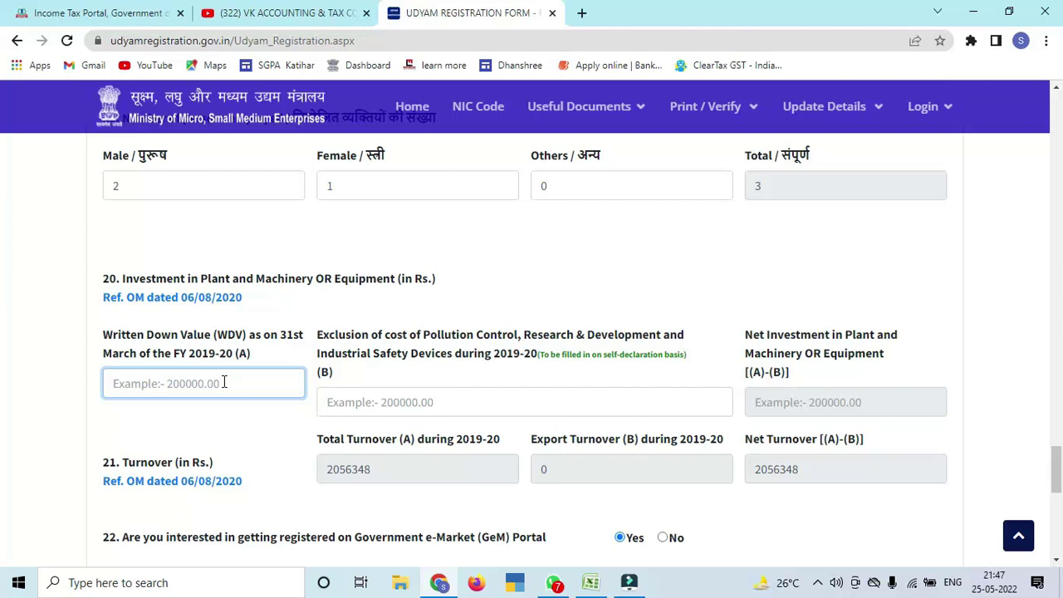
type("0")
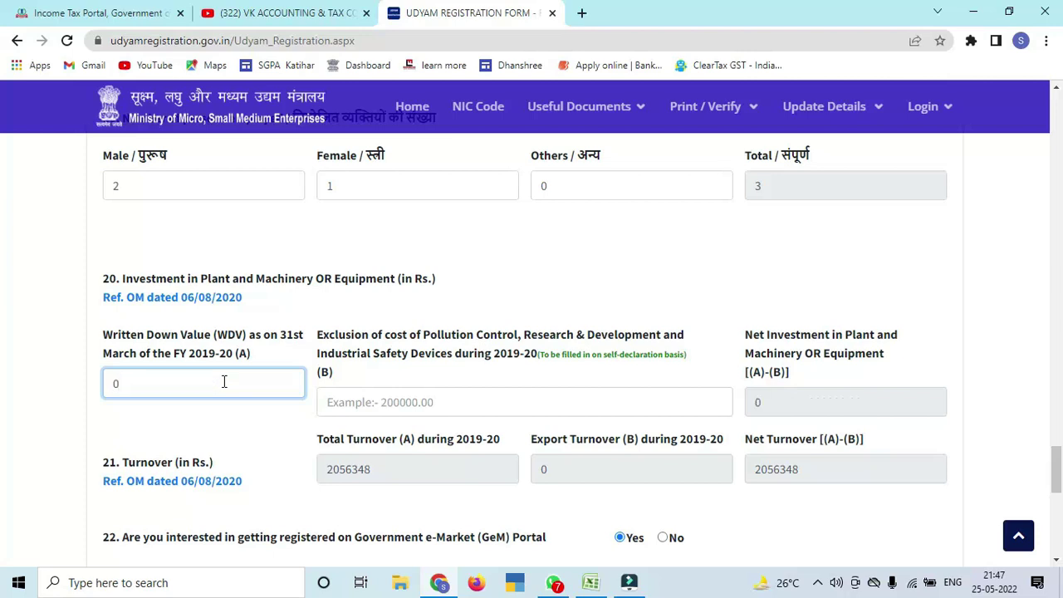
left_click(258, 427)
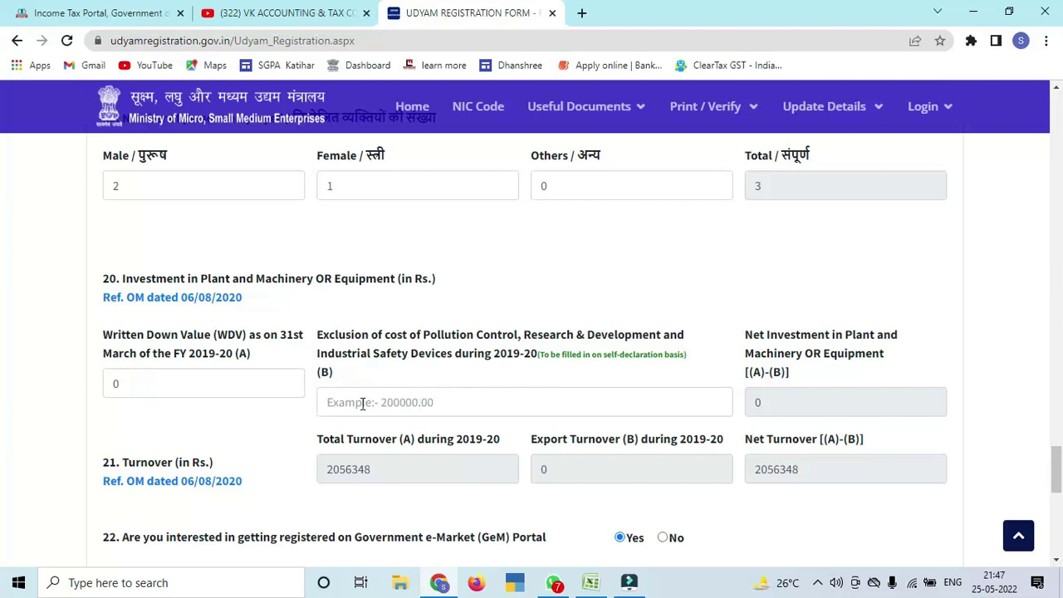
left_click(389, 402)
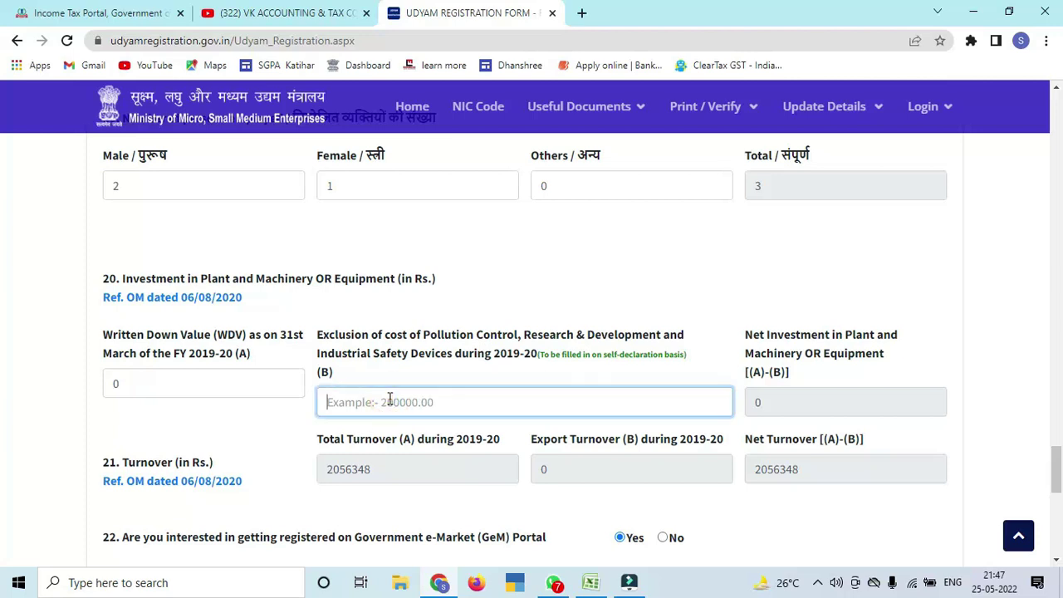
type("0")
left_click(678, 310)
scroll(677, 309, "down", 2)
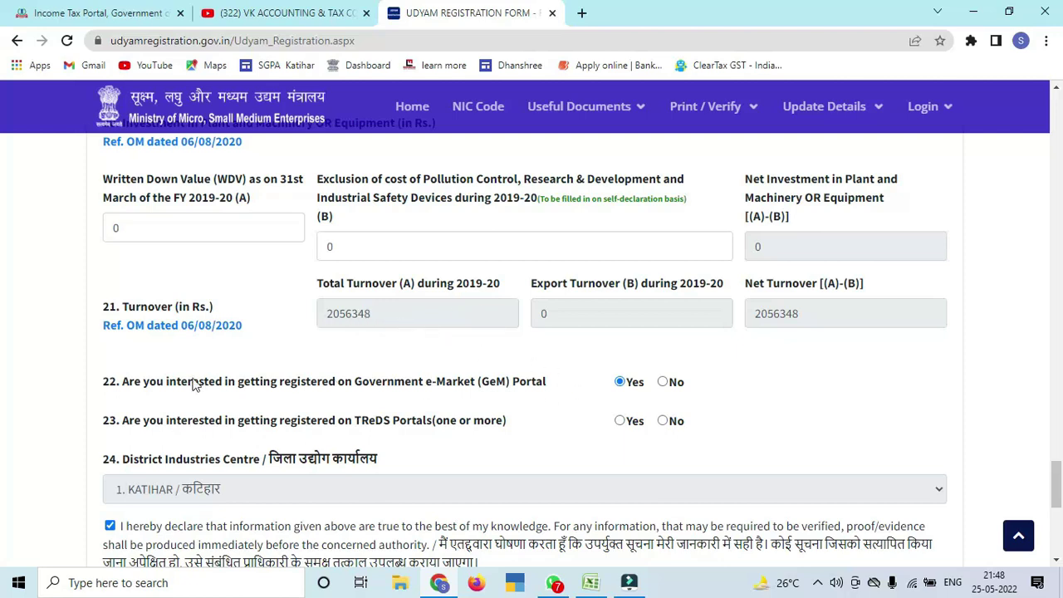
- Answer No to both the GeM and TReDS portal registration questions
left_click(662, 381)
left_click(663, 421)
scroll(422, 363, "down", 2)
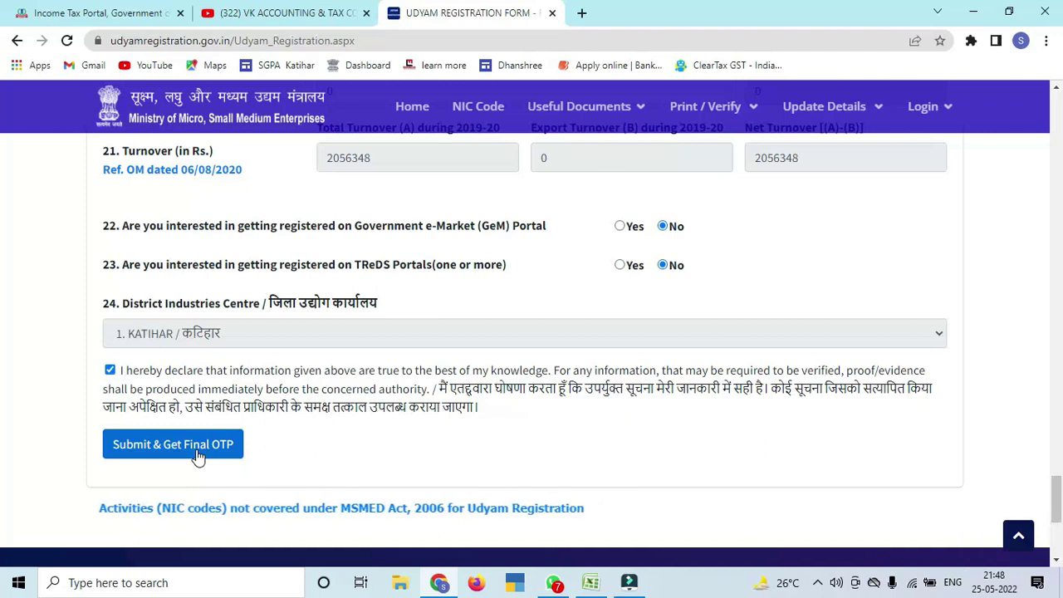
- Submit the form with Submit & Get Final OTP and confirm the entered data is correct
left_click(198, 457)
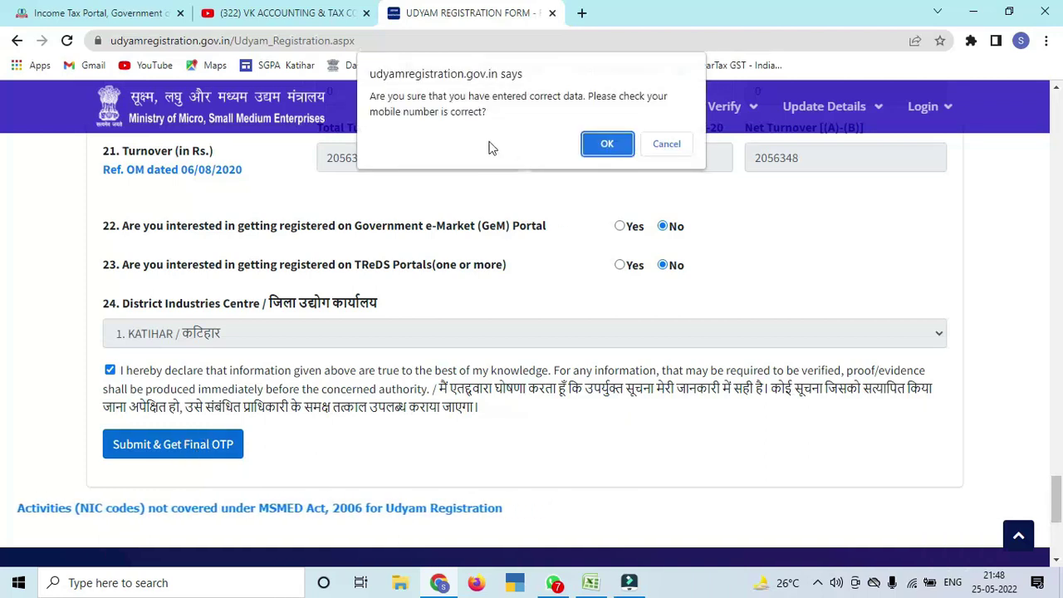
left_click(606, 146)
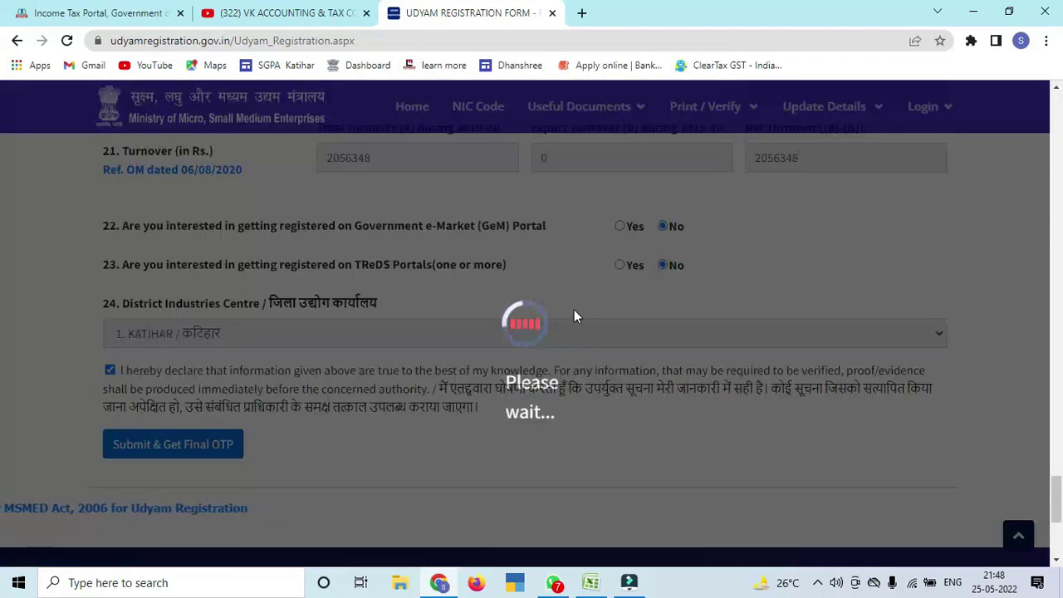
scroll(515, 324, "down", 3)
scroll(465, 336, "up", 2)
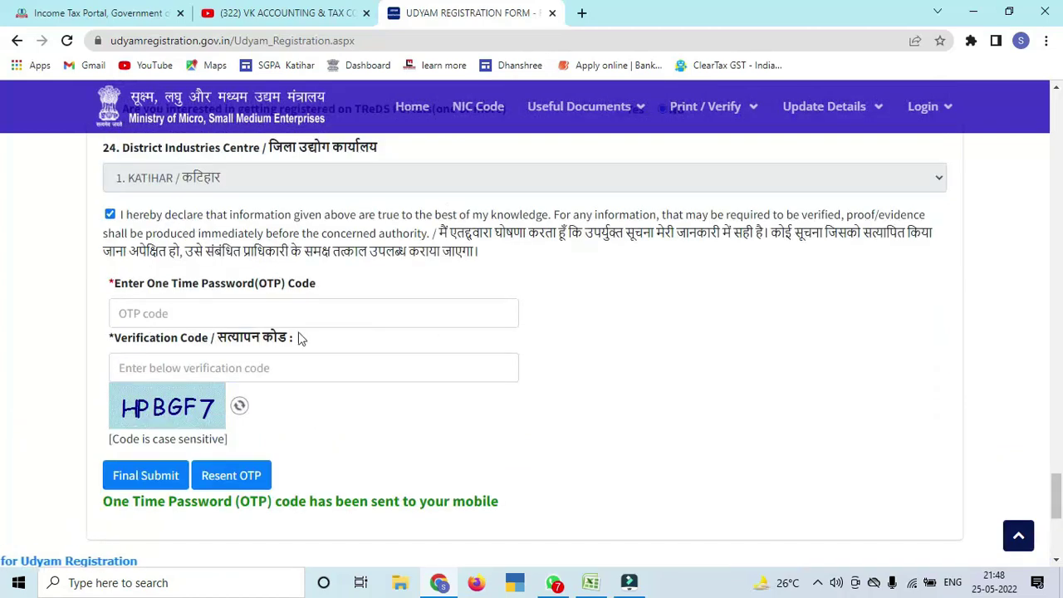
scroll(490, 318, "up", 10)
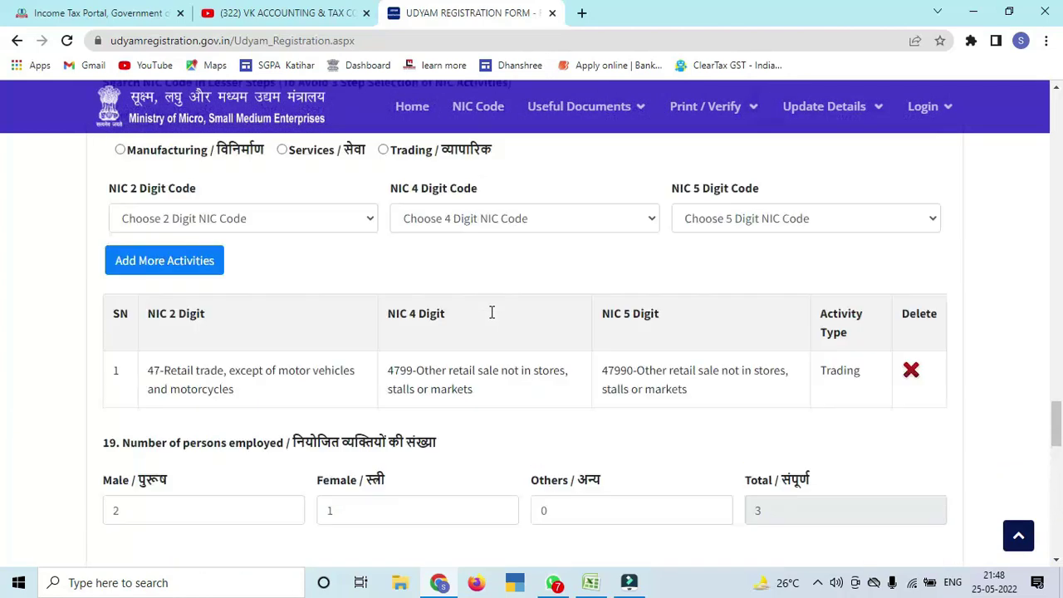
scroll(490, 357, "up", 15)
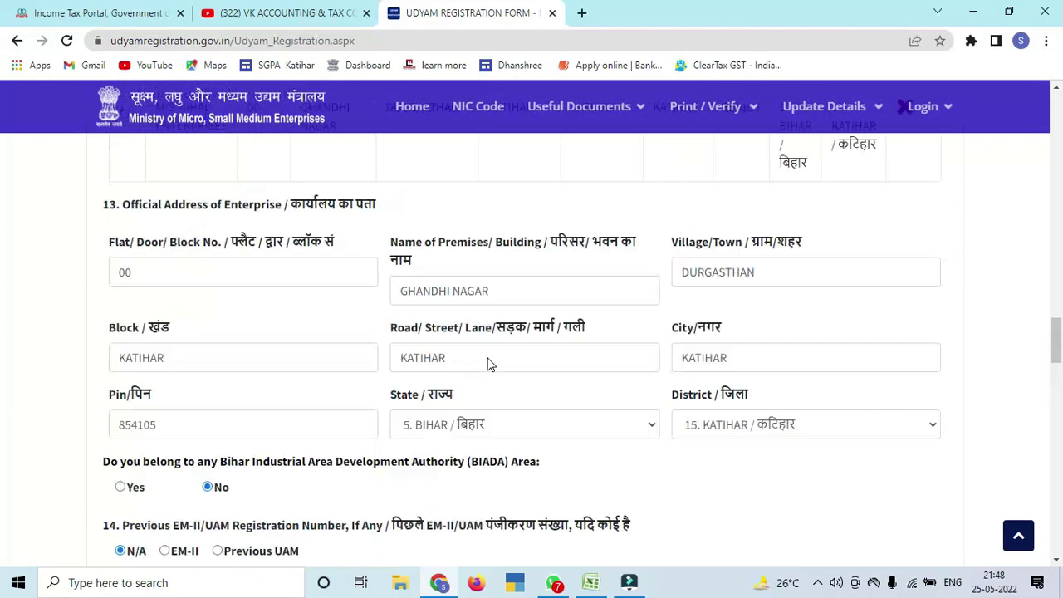
scroll(490, 374, "down", 3)
scroll(488, 378, "down", 15)
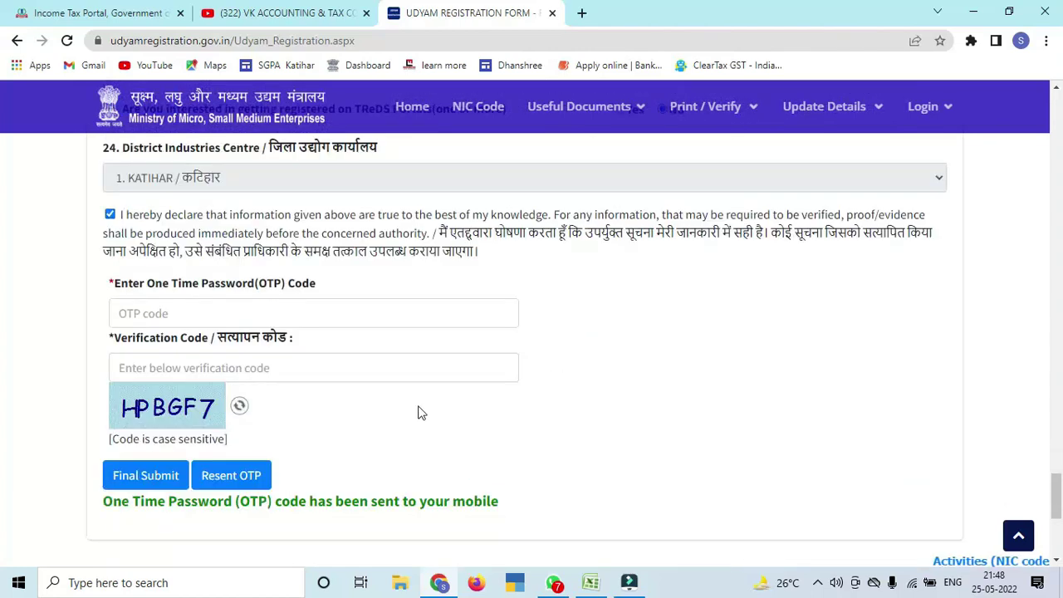
- Enter the received OTP, make the Final Submit, and confirm and dismiss the success dialogs
left_click(166, 370)
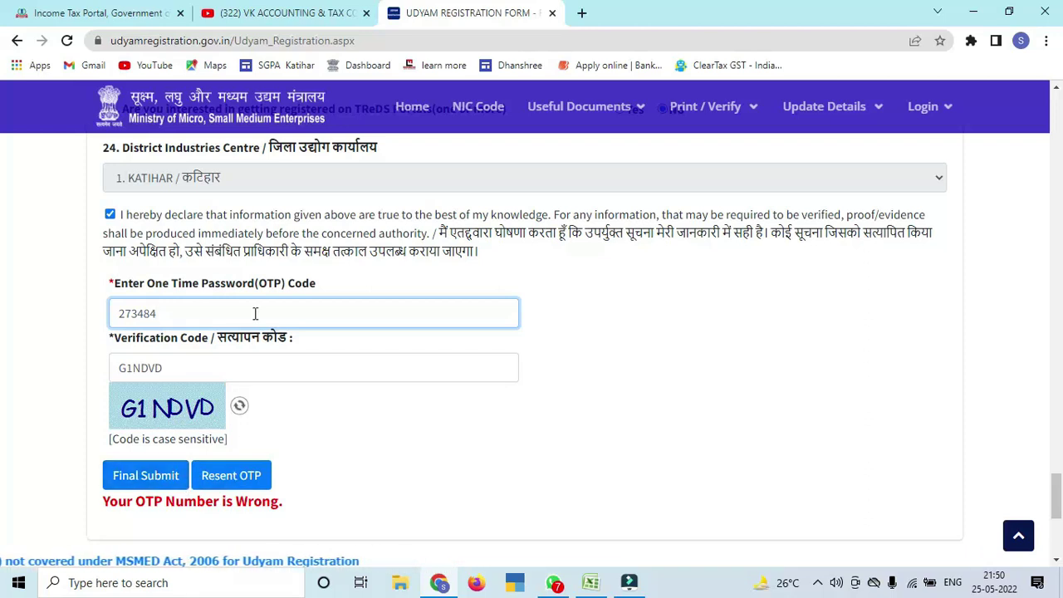
double_click(165, 314)
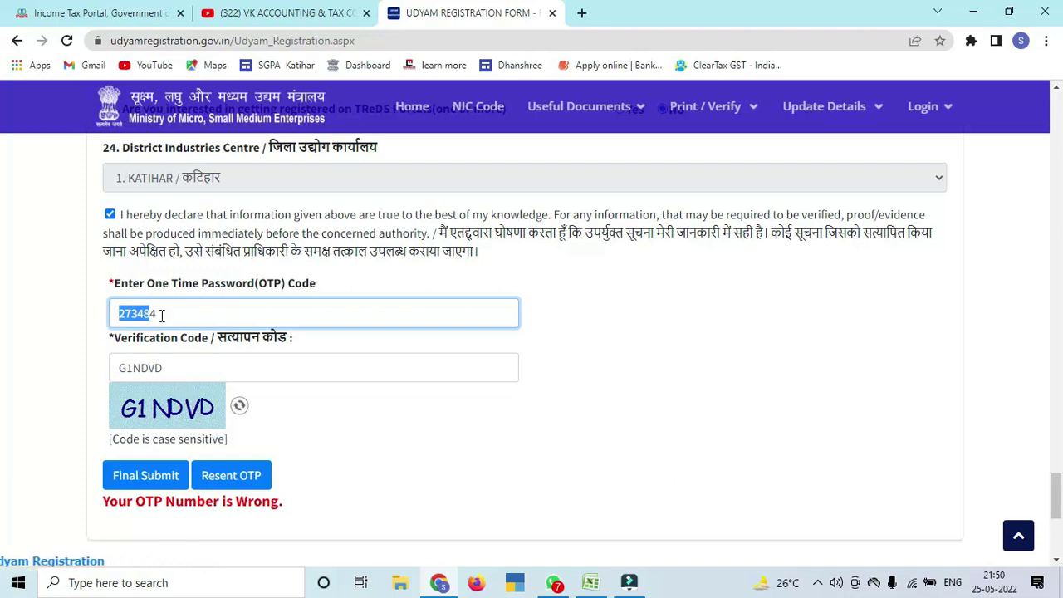
left_click(141, 480)
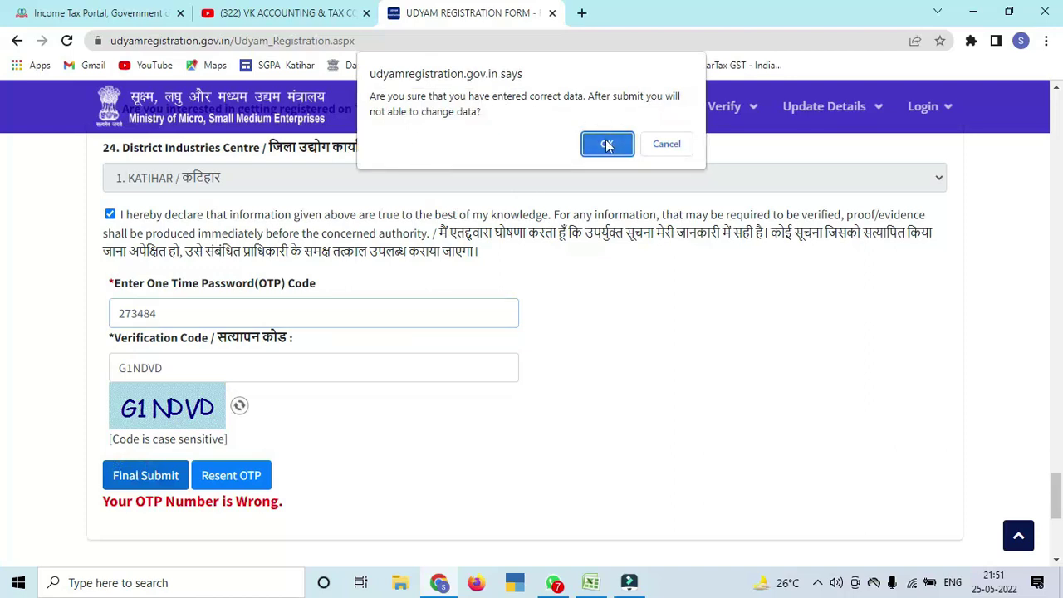
left_click(606, 145)
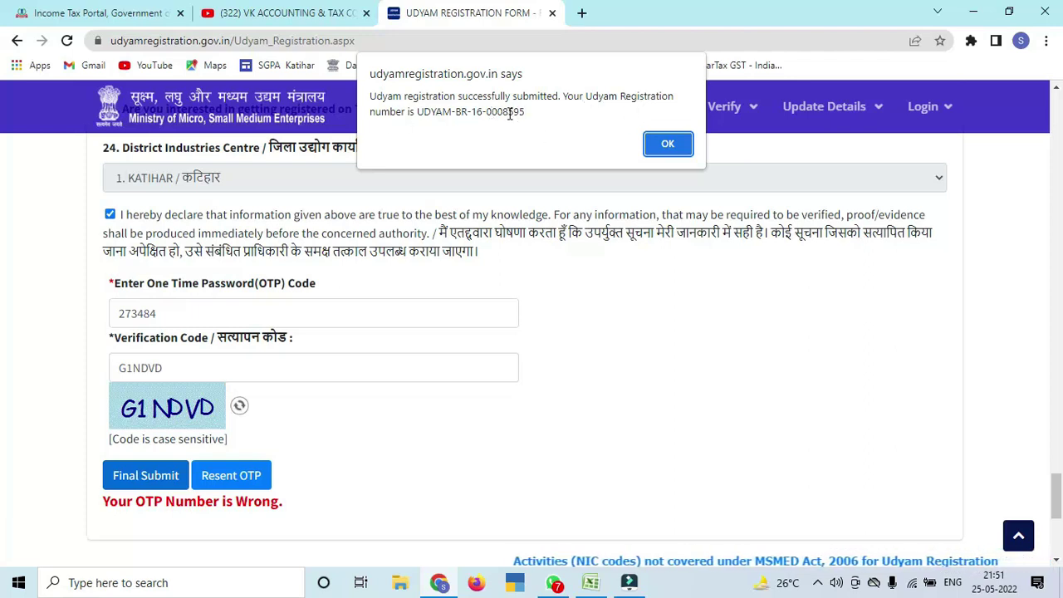
left_click(668, 147)
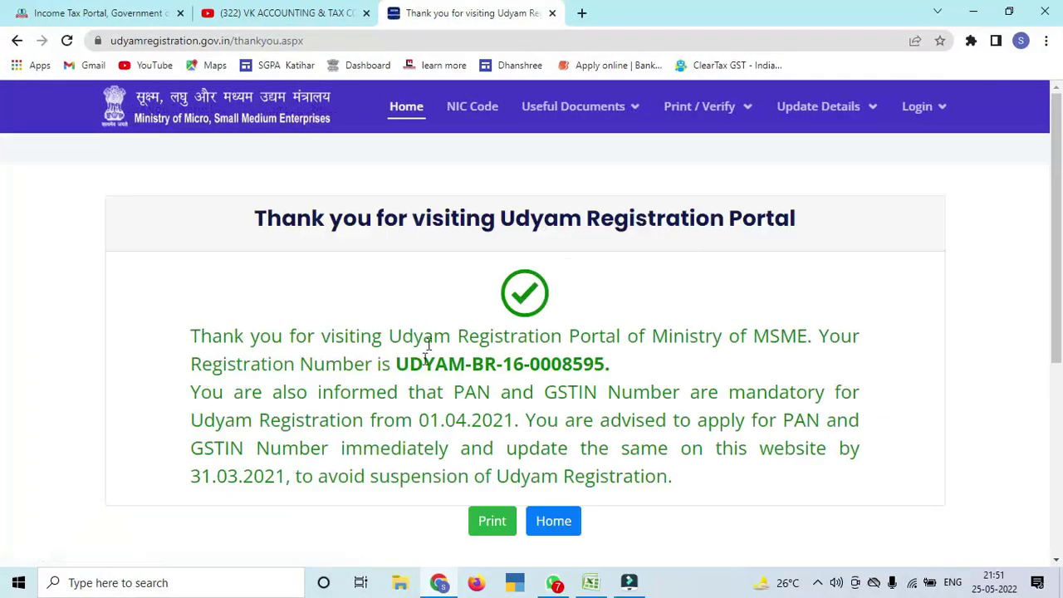
- Select the new registration number without its trailing period, then go to Print / Verify > Print Udyam Certificate
scroll(501, 369, "down", 1)
left_click_drag(394, 288, 611, 288)
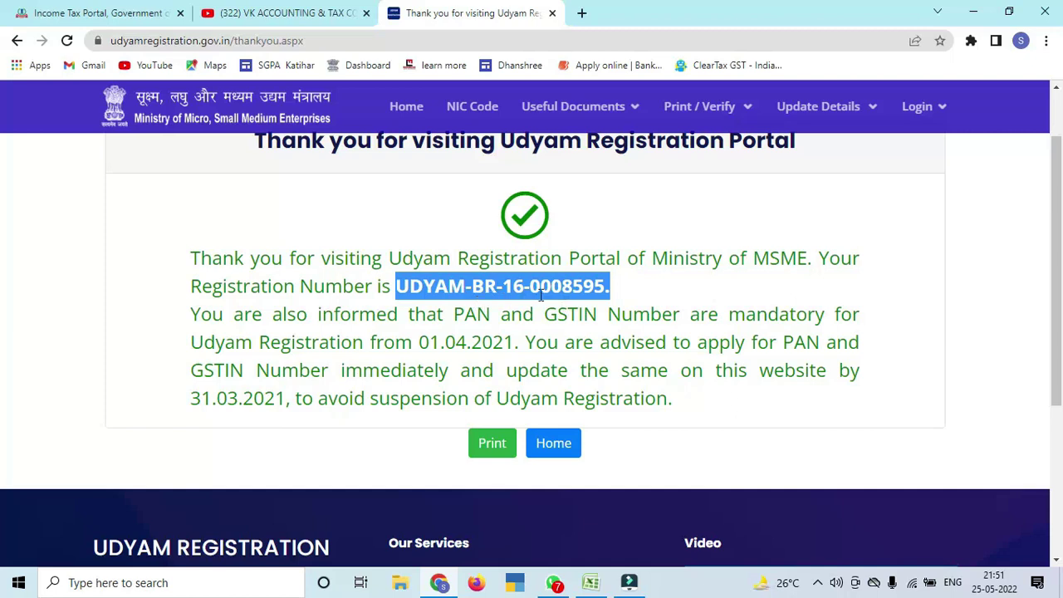
left_click(492, 446)
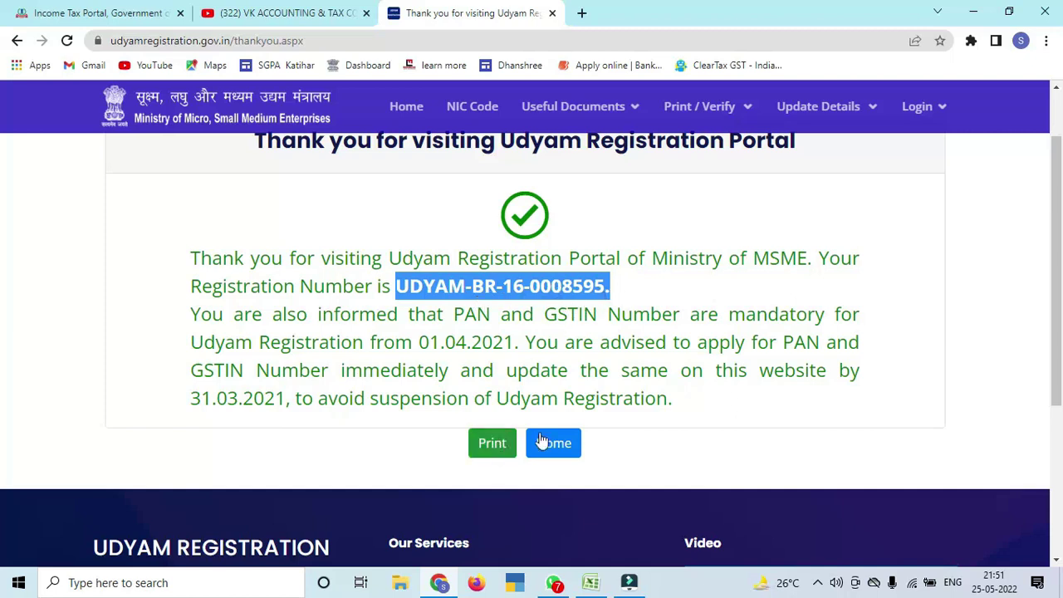
left_click(491, 290)
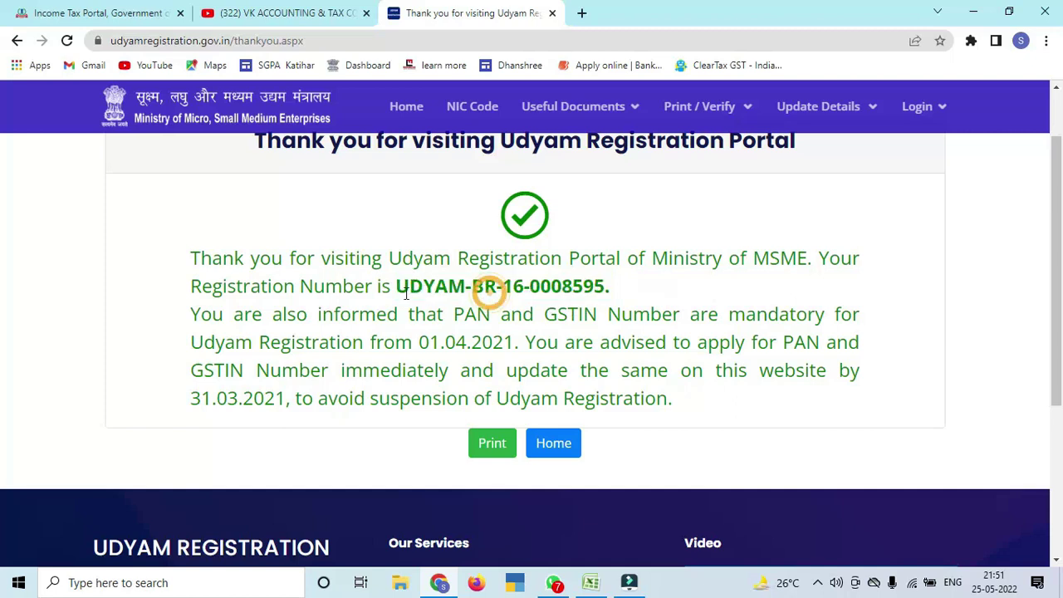
left_click_drag(396, 287, 590, 288)
key("ctrl+c")
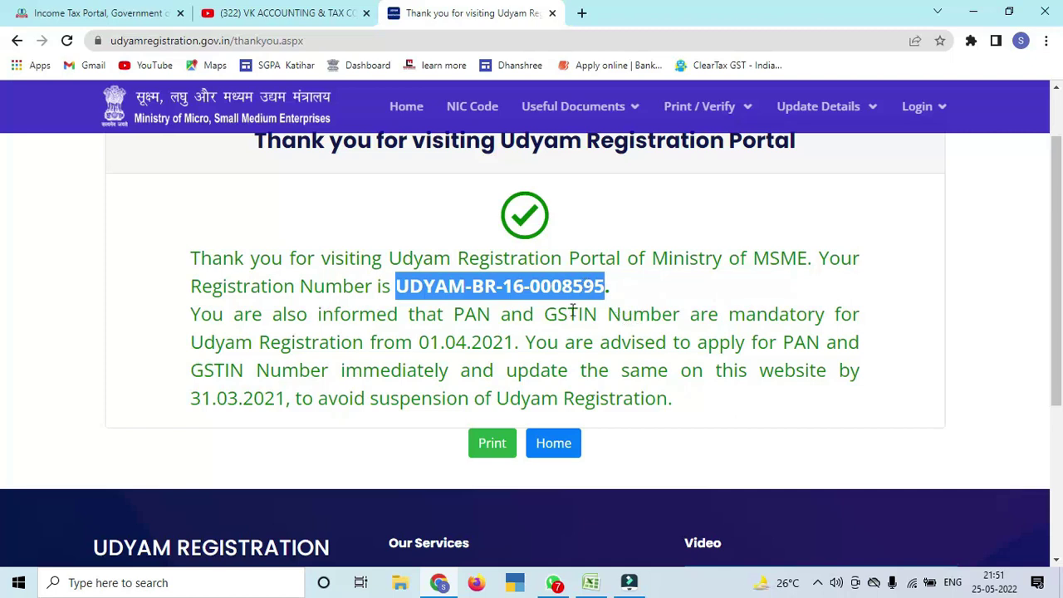
mouse_move(710, 117)
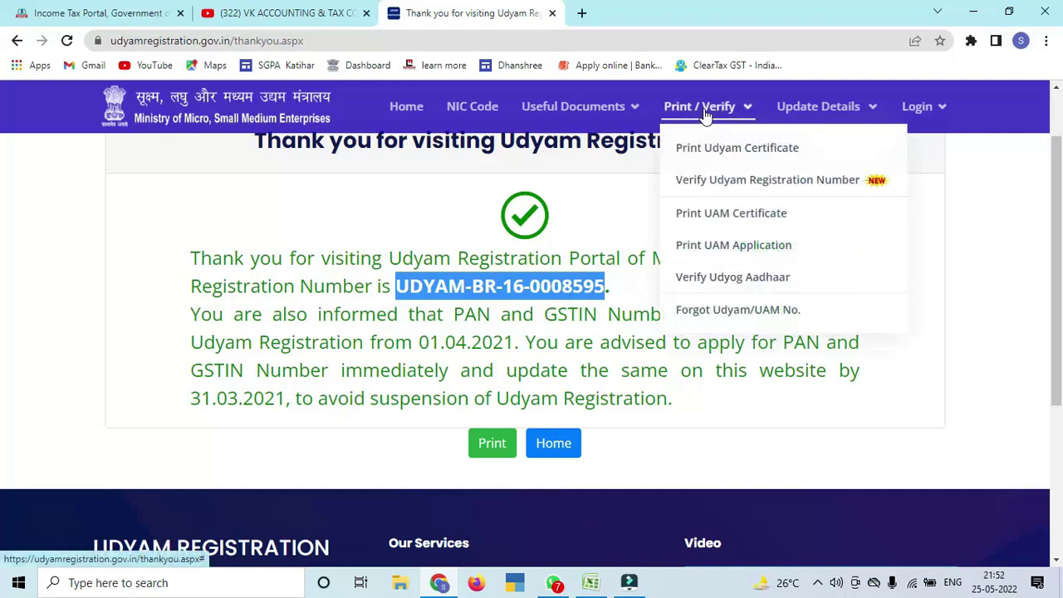
left_click(736, 159)
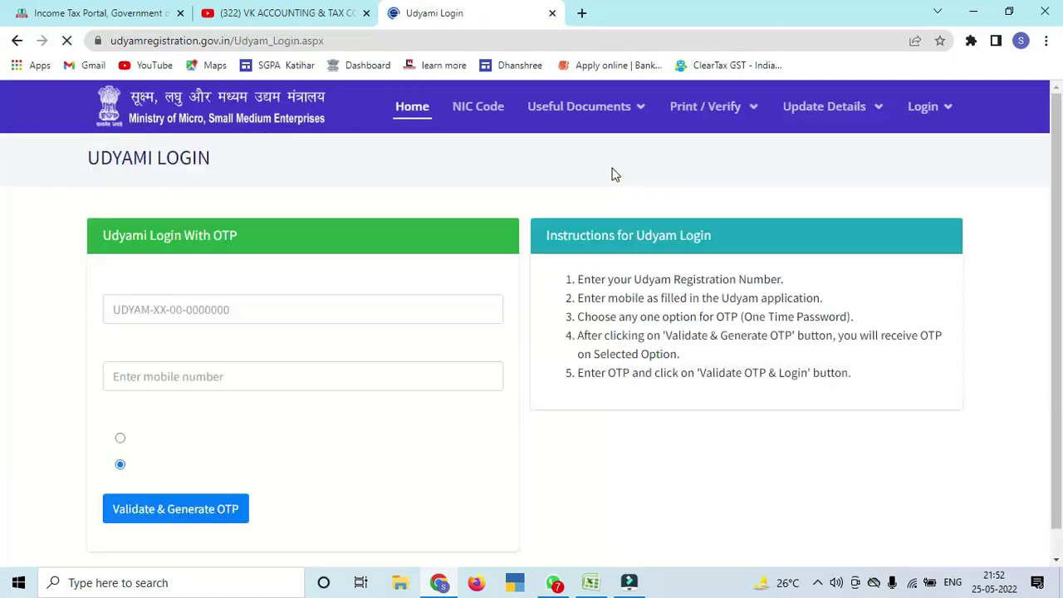
- Paste the copied number into the Udyam Registration Number field and select OTP on Mobile
left_click(172, 306)
key("ctrl+v")
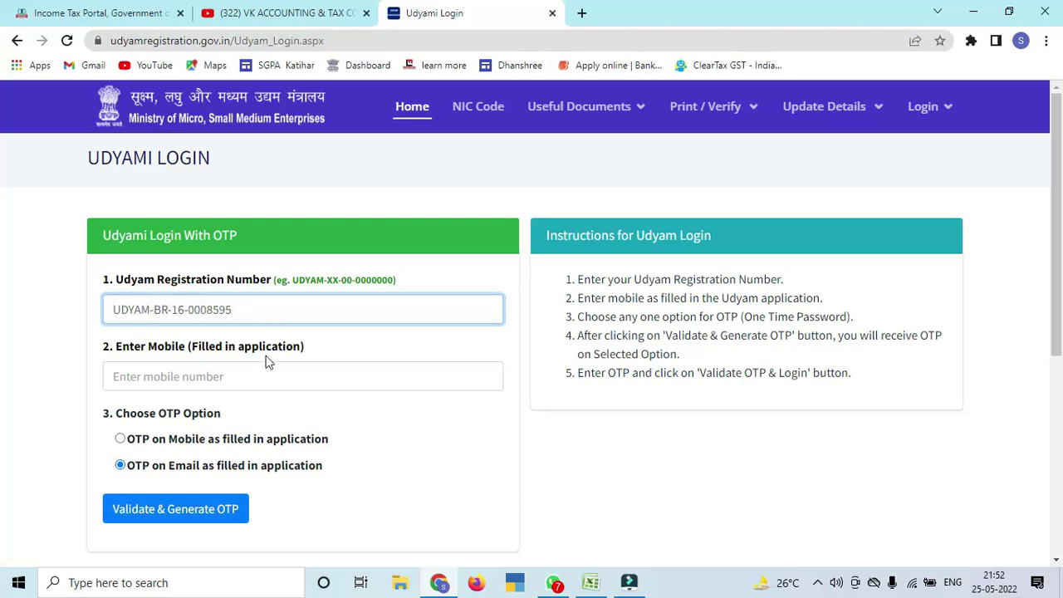
left_click(184, 380)
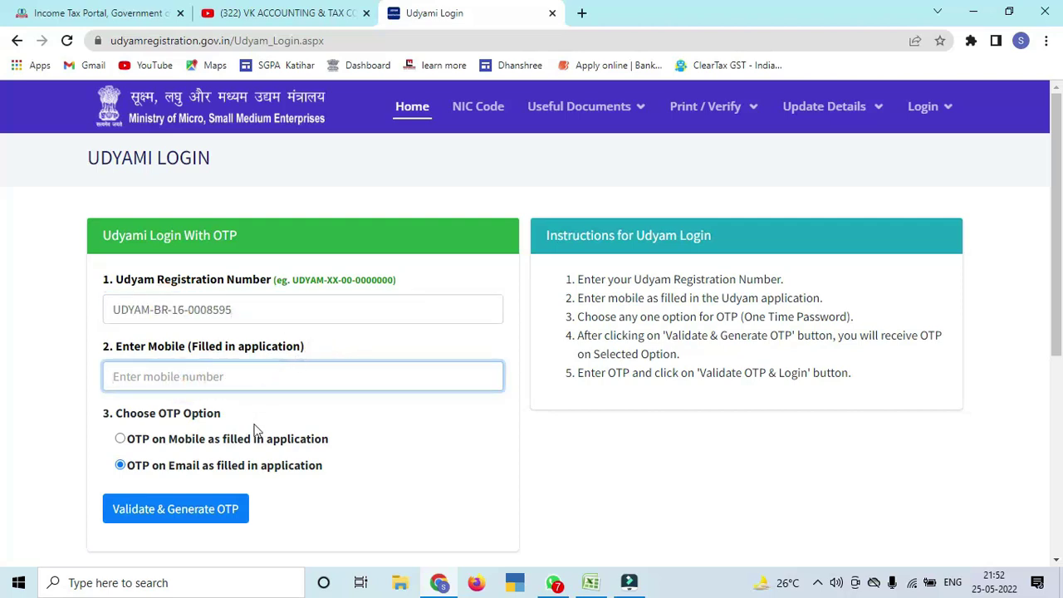
left_click(157, 443)
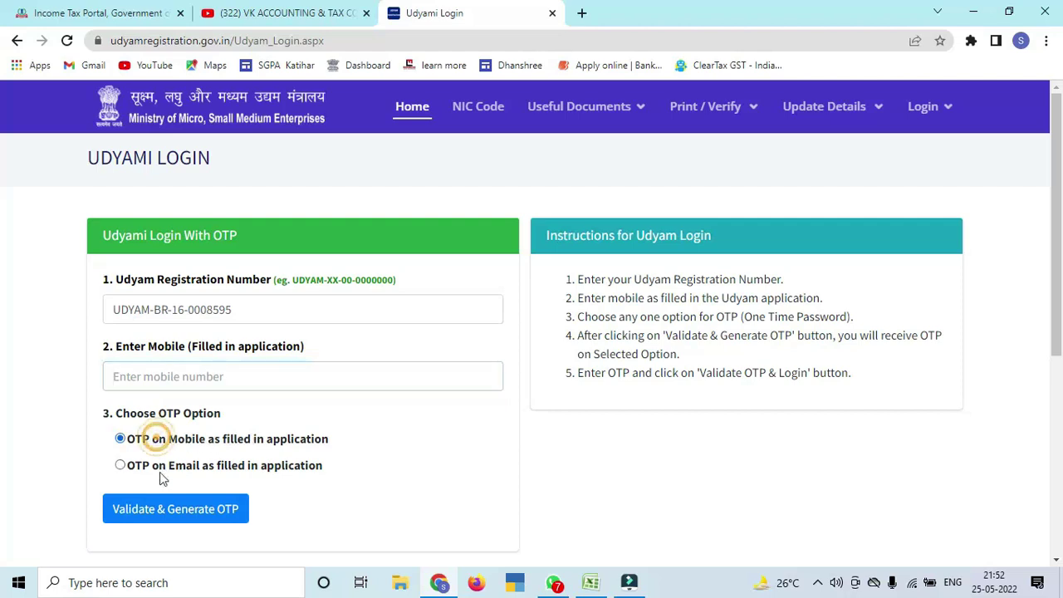
left_click(161, 469)
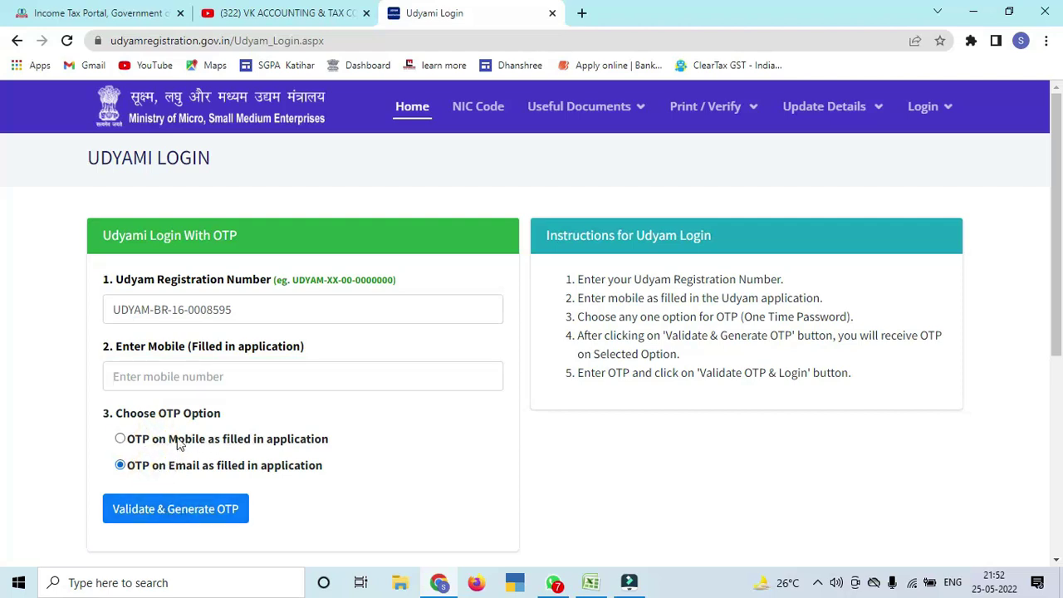
left_click(178, 440)
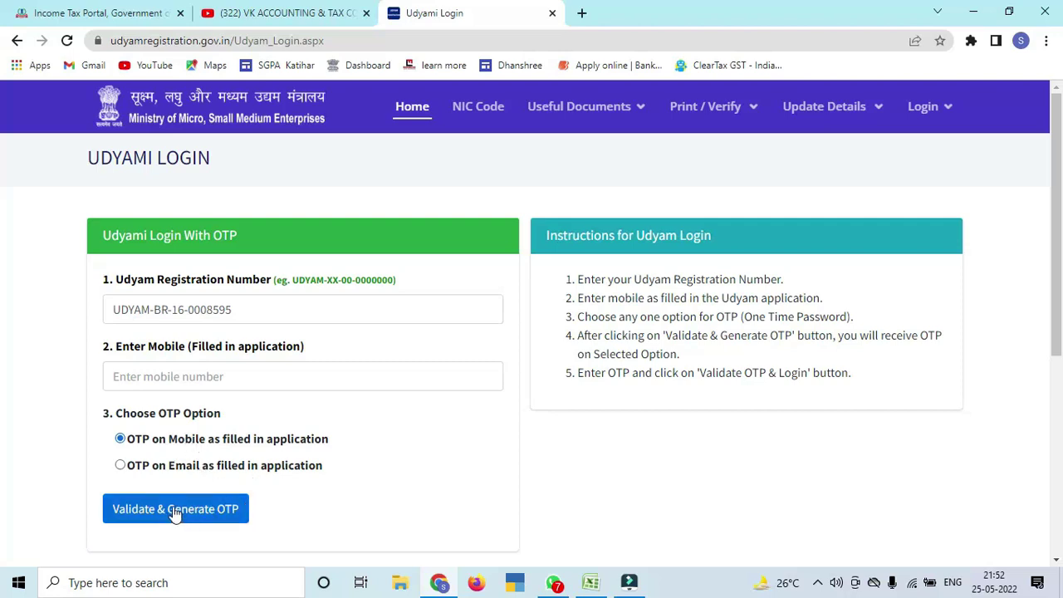
scroll(291, 439, "down", 2)
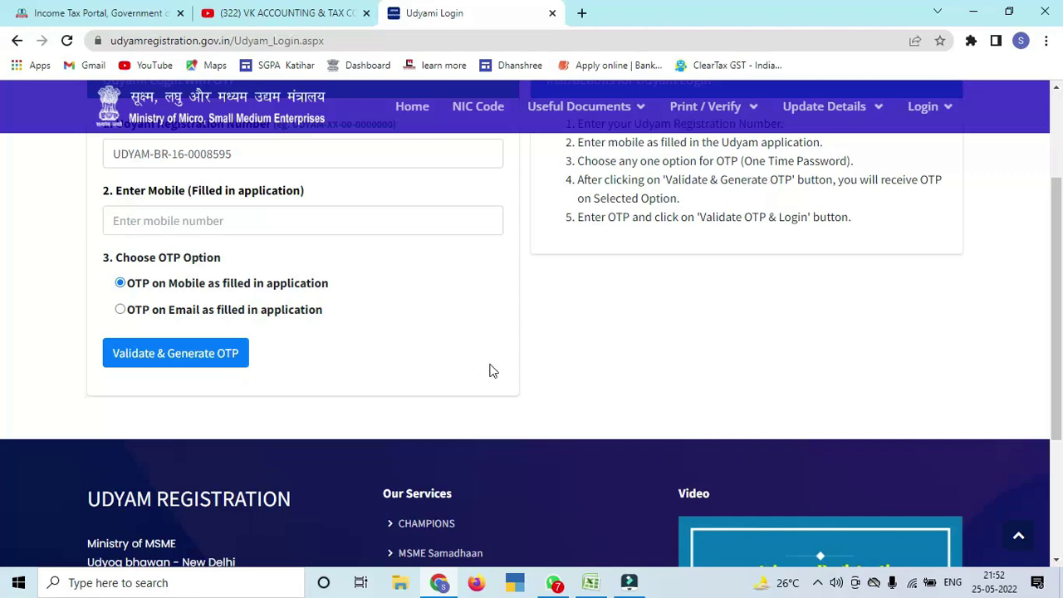
scroll(432, 359, "up", 2)
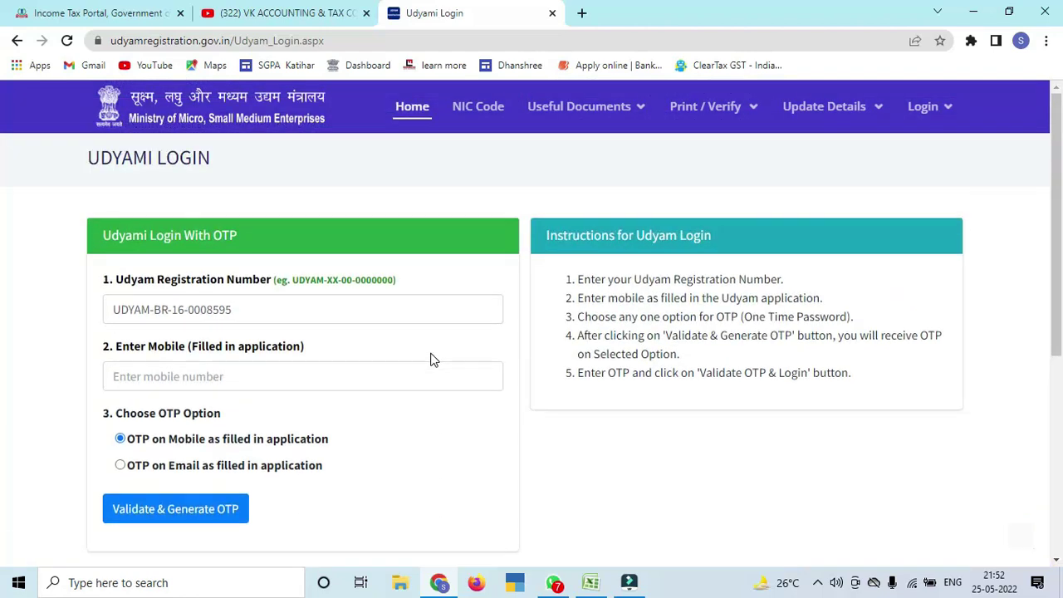